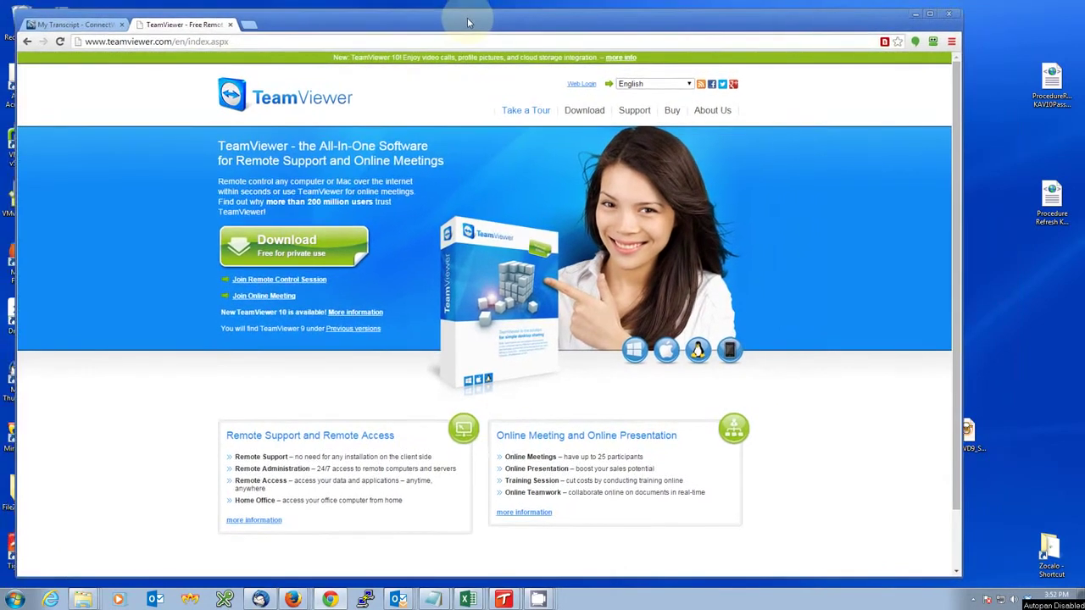
left_click(269, 39)
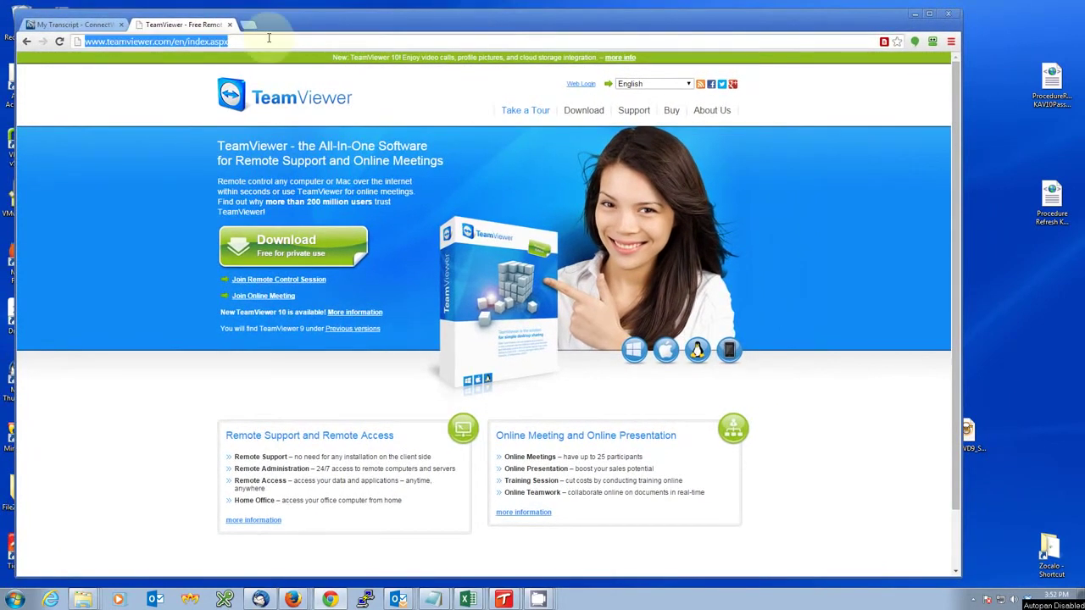
left_click_drag(171, 41, 271, 41)
key("BackSpace")
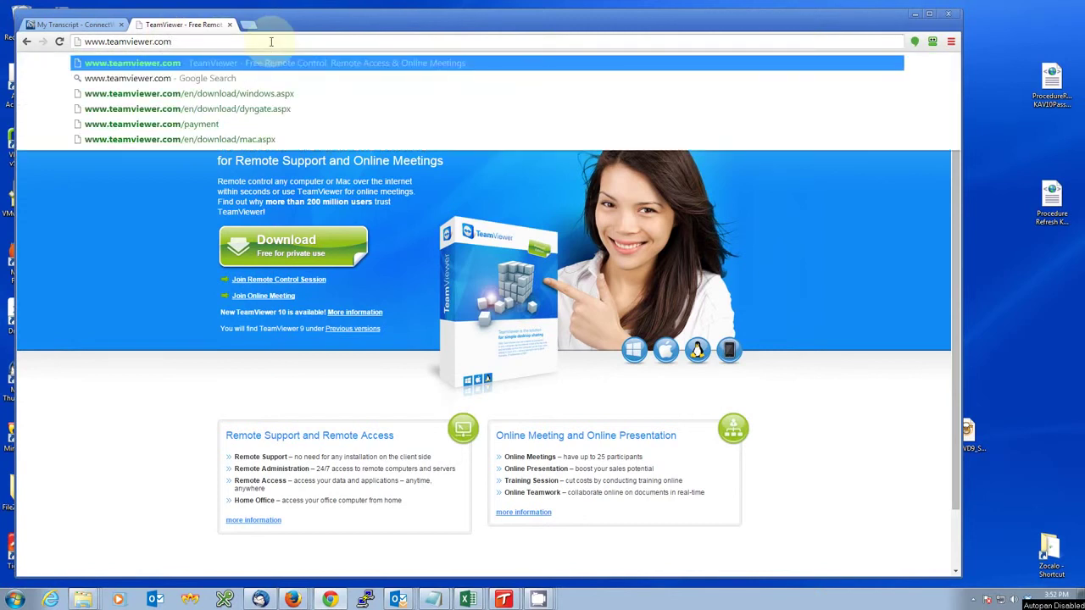
left_click_drag(173, 41, 85, 41)
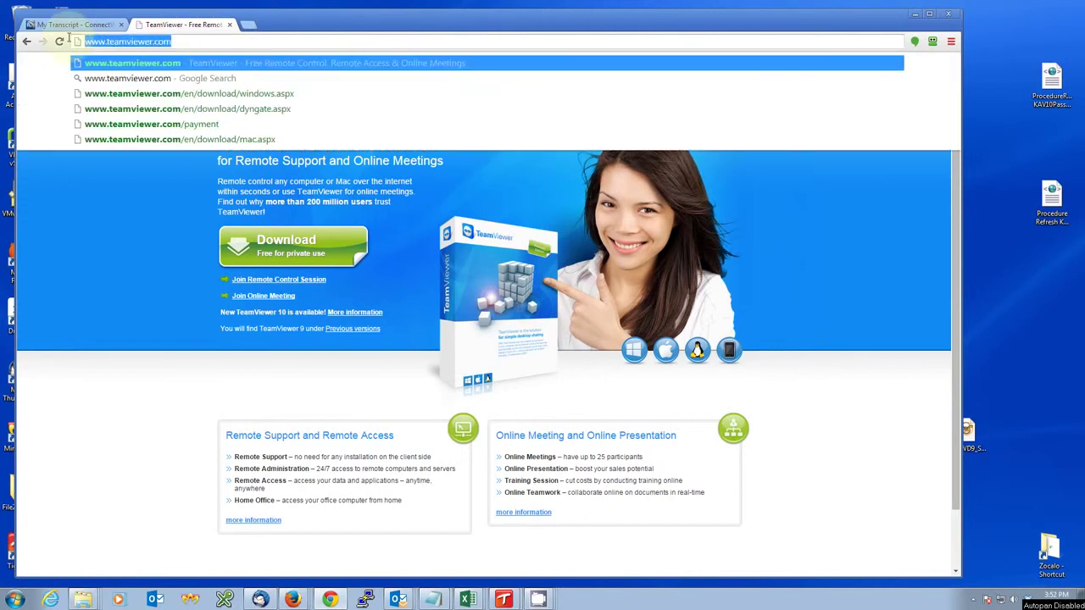
left_click(122, 225)
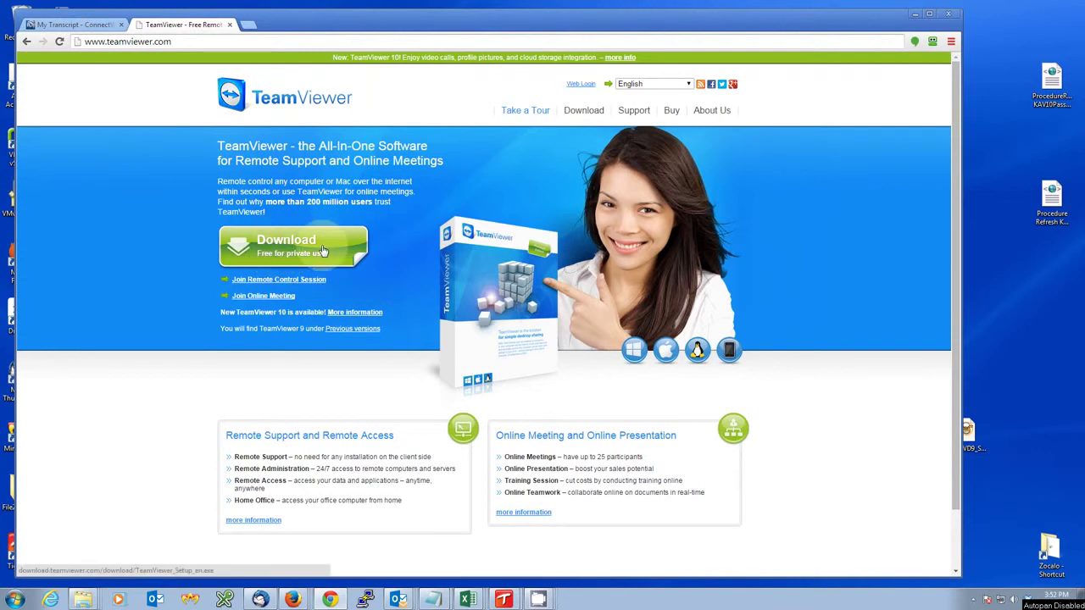
left_click(323, 251)
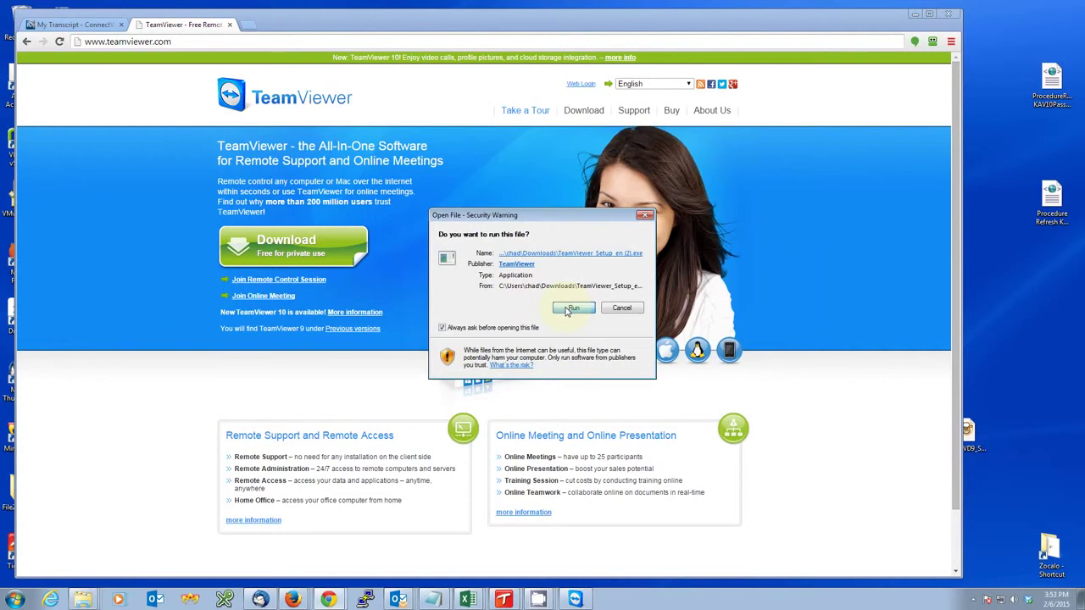
- Run the setup and install TeamViewer 10 as a Basic installation for Personal / Non-commercial use
left_click(568, 309)
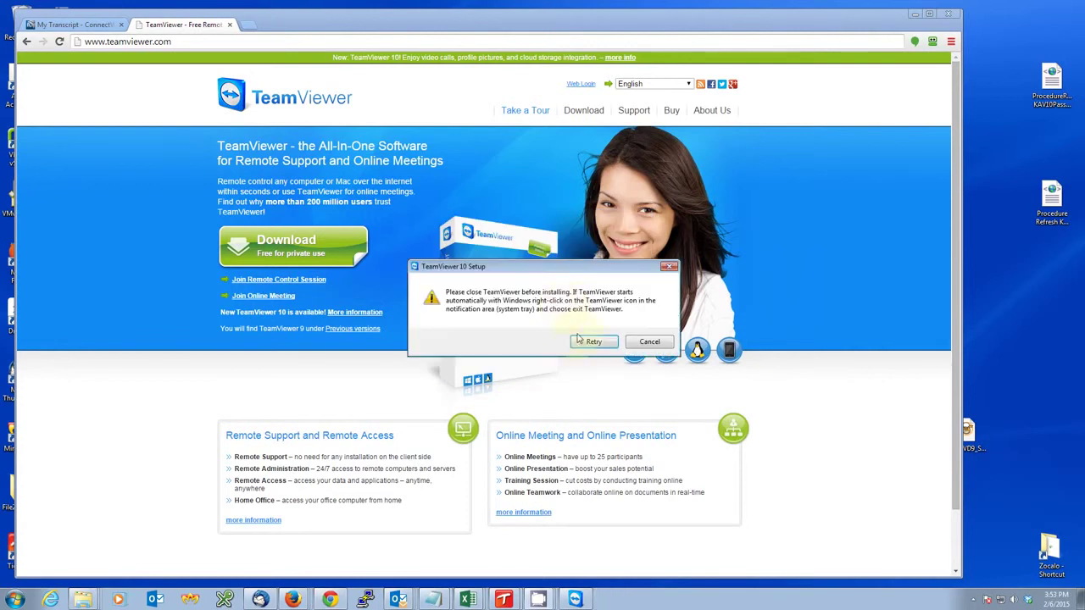
left_click(581, 340)
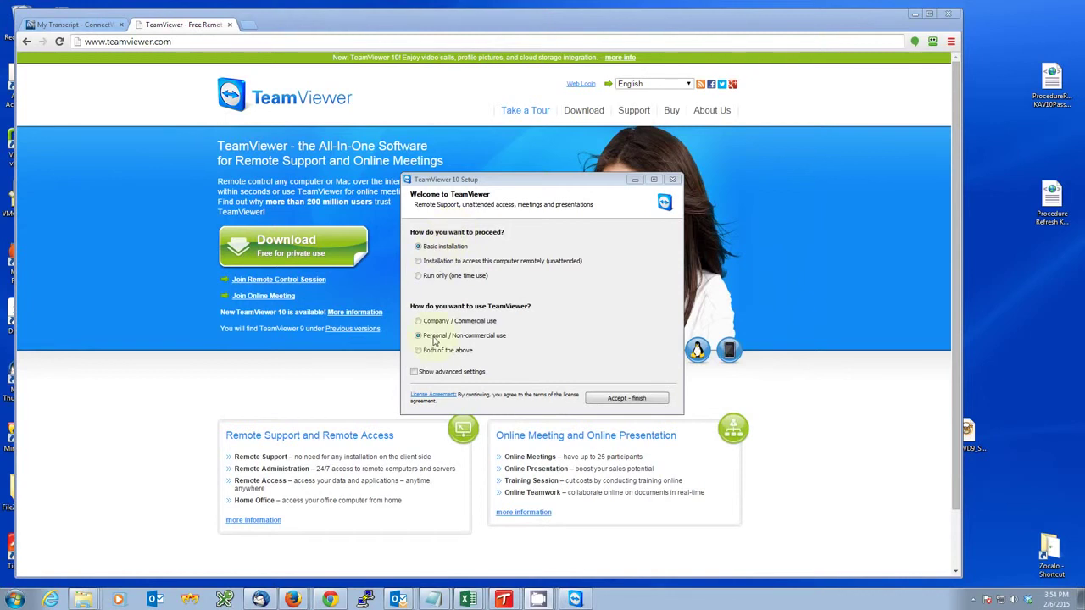
left_click(437, 263)
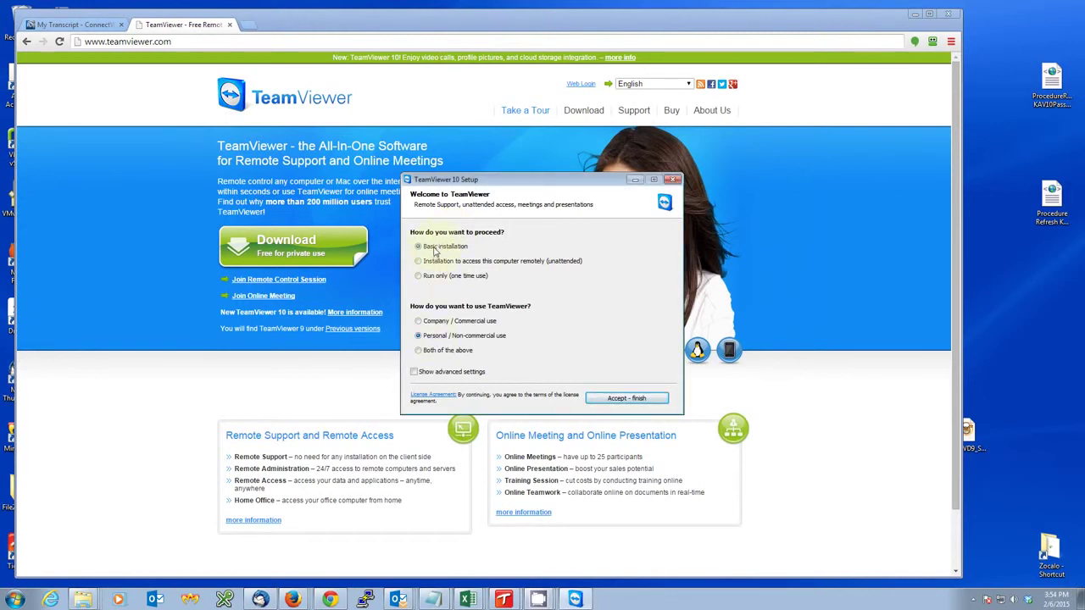
left_click(438, 248)
left_click(607, 399)
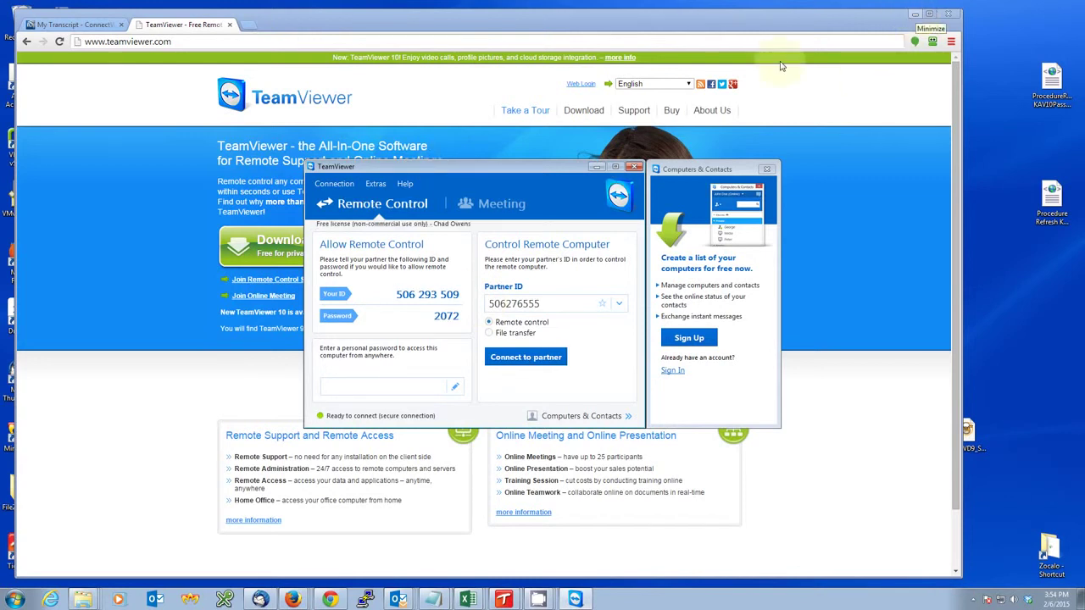
- Replace the Partner ID with the partner computer's ID and connect for remote control
left_click_drag(424, 171, 401, 161)
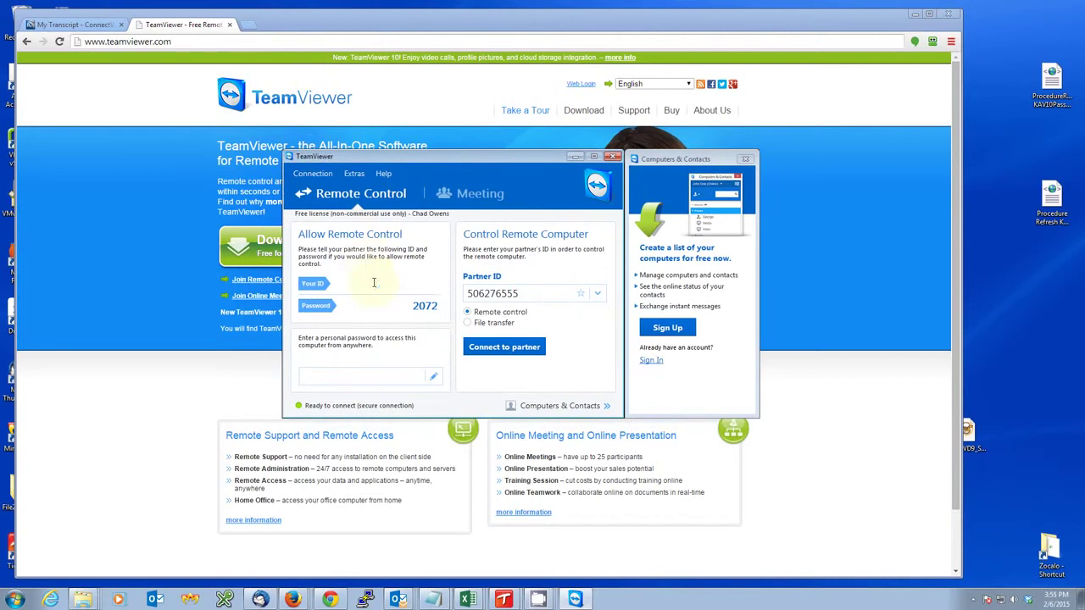
left_click_drag(373, 284, 413, 308)
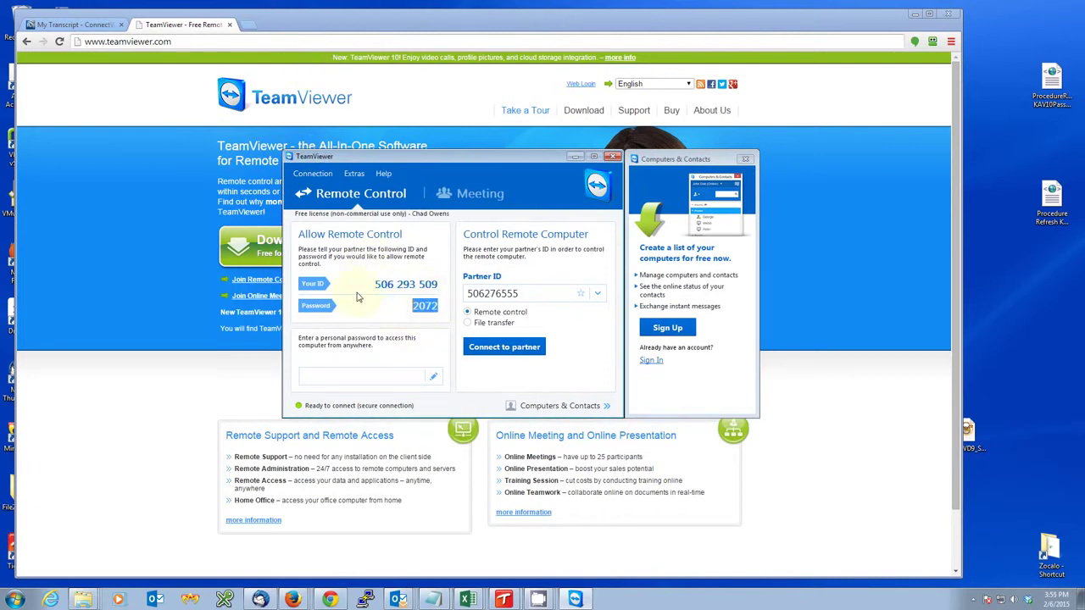
left_click_drag(373, 284, 440, 284)
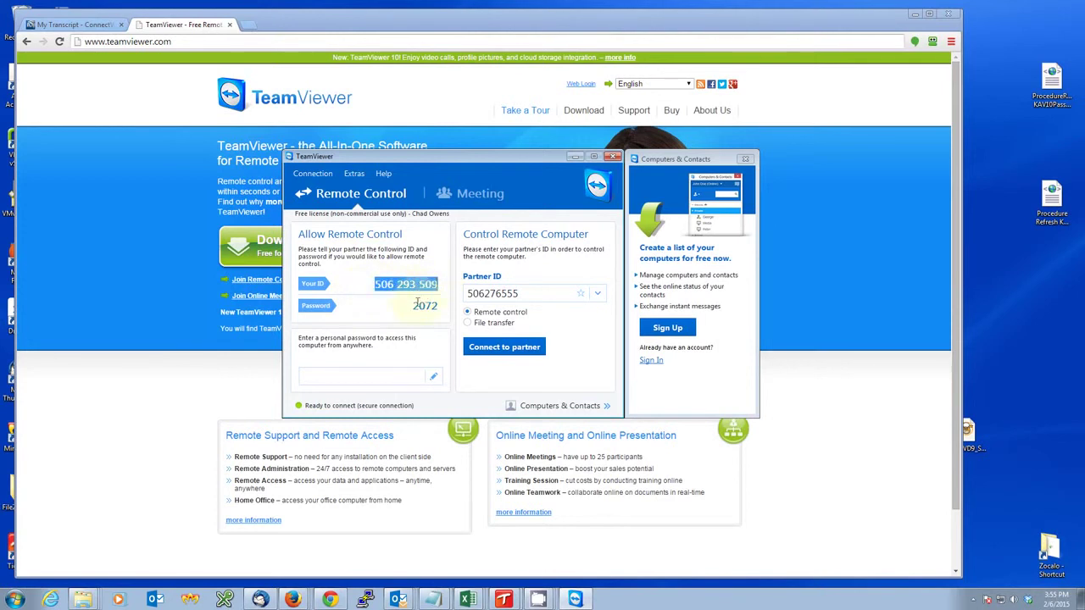
double_click(534, 294)
key("BackSpace")
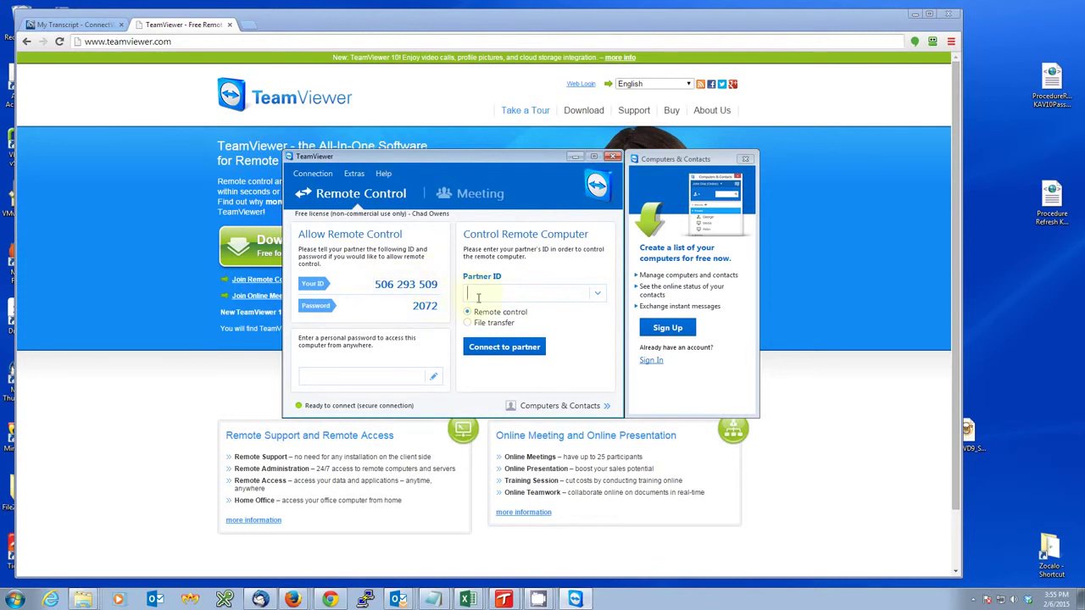
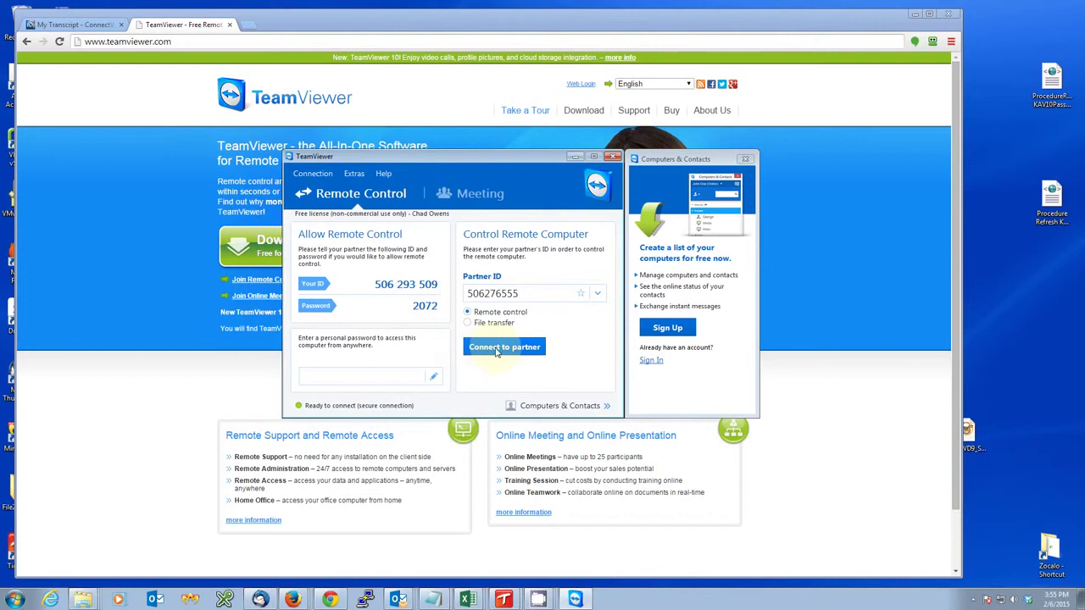
left_click(497, 349)
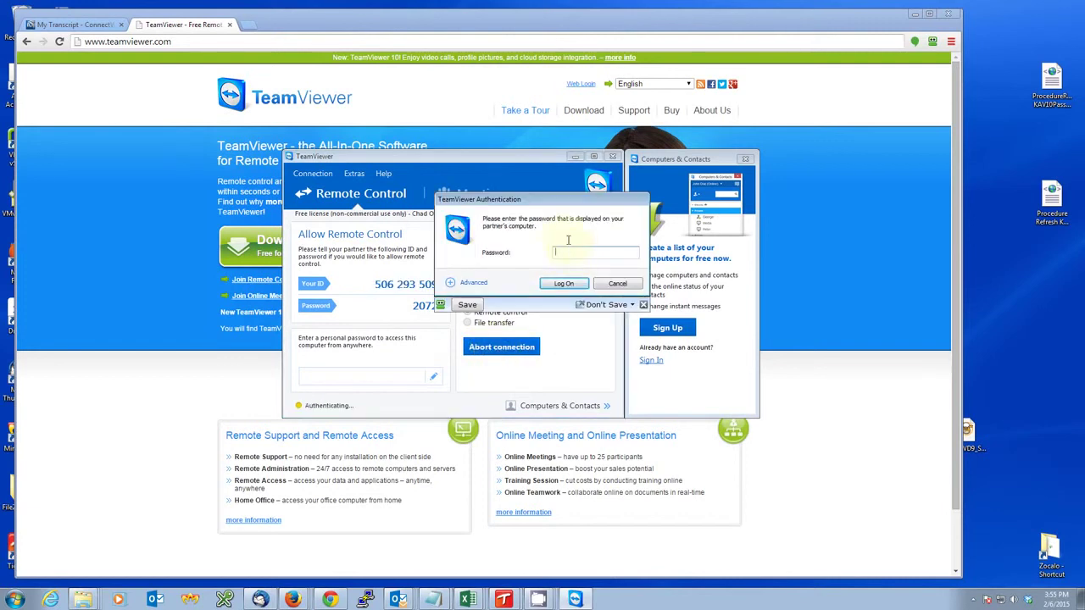
- Log on with the partner's password, re-entering it after the invalid-password message
left_click_drag(559, 205, 511, 172)
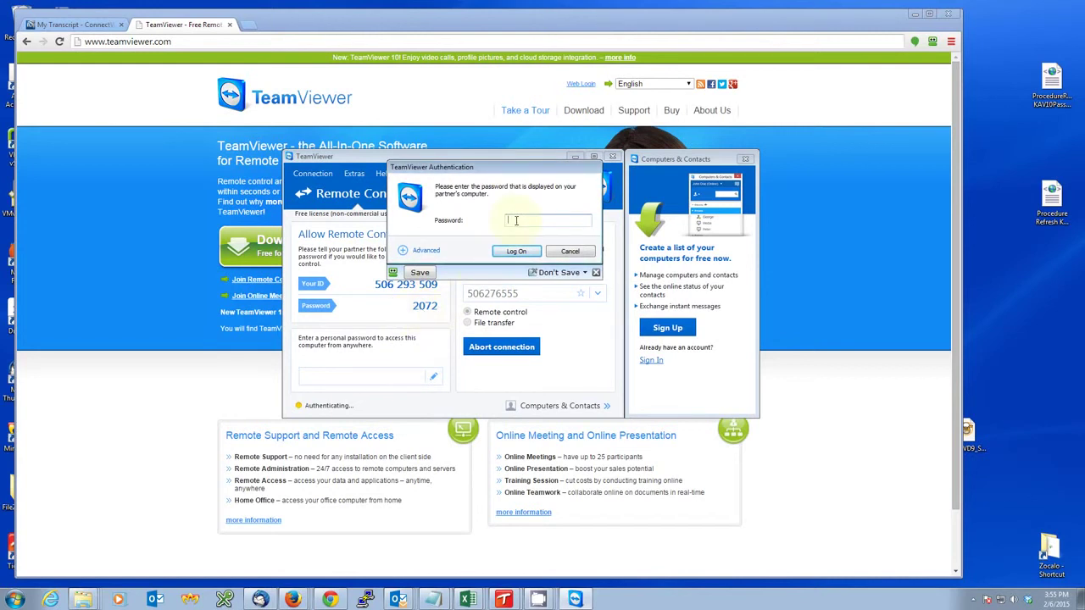
left_click(503, 258)
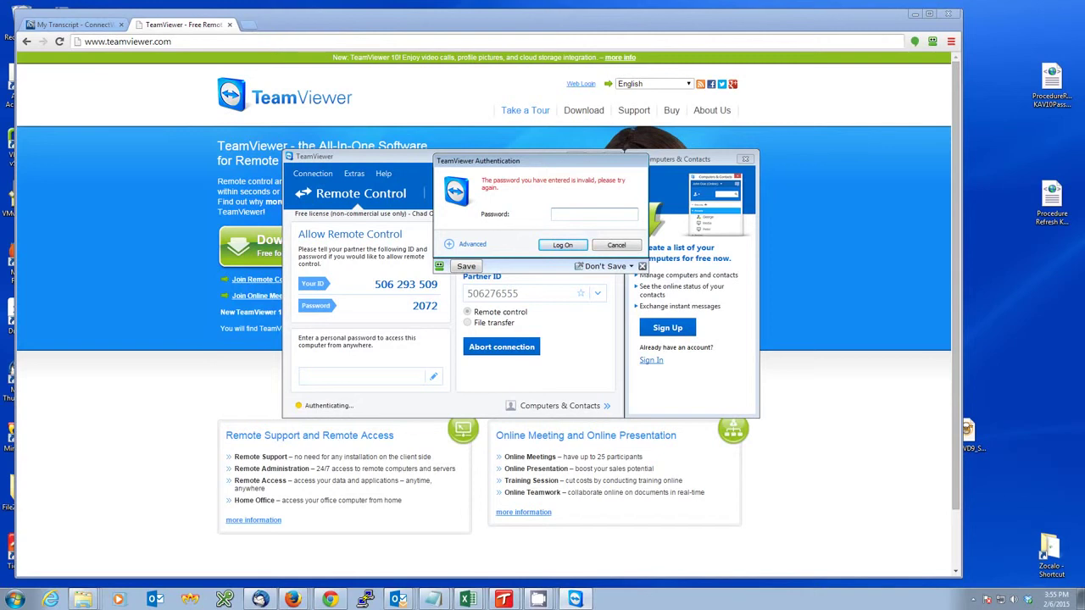
key("ctrl+v")
left_click(562, 245)
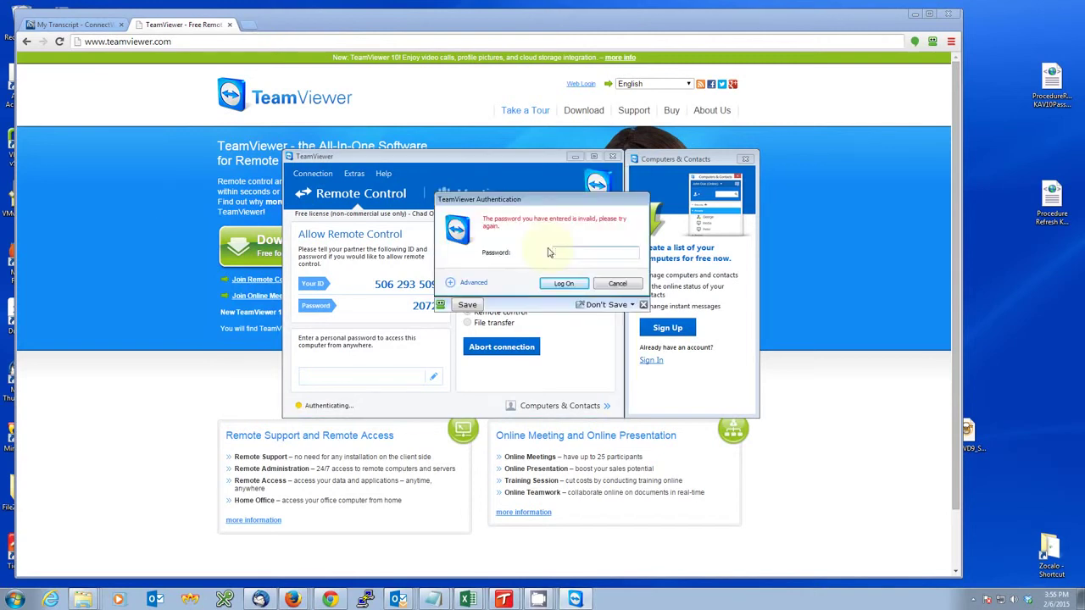
type("******")
key("Return")
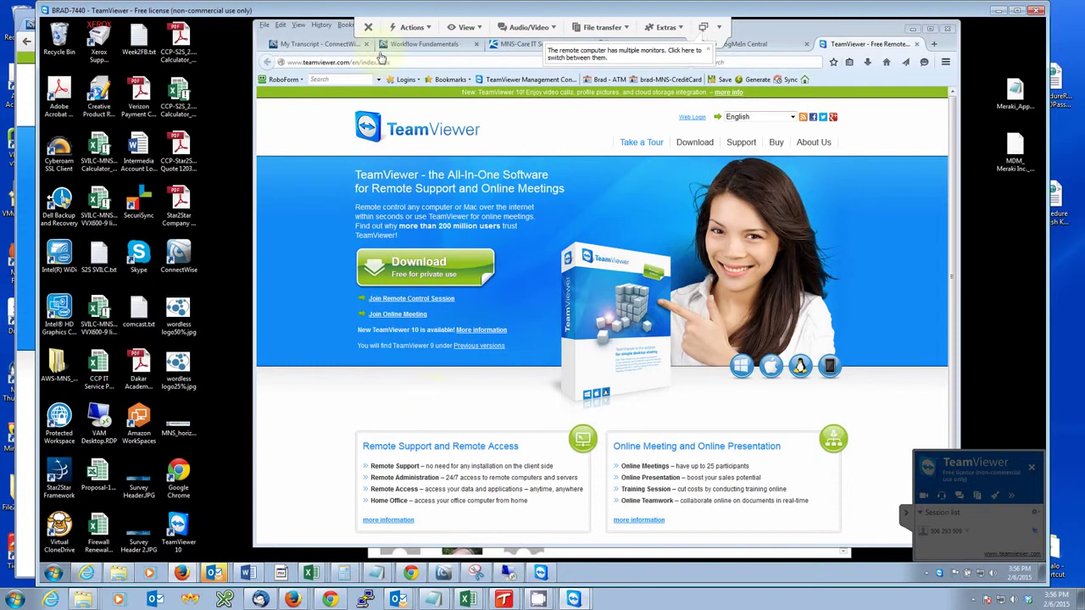
- Minimize the remote browser and Outlook windows, then close the remote session window
left_click(912, 29)
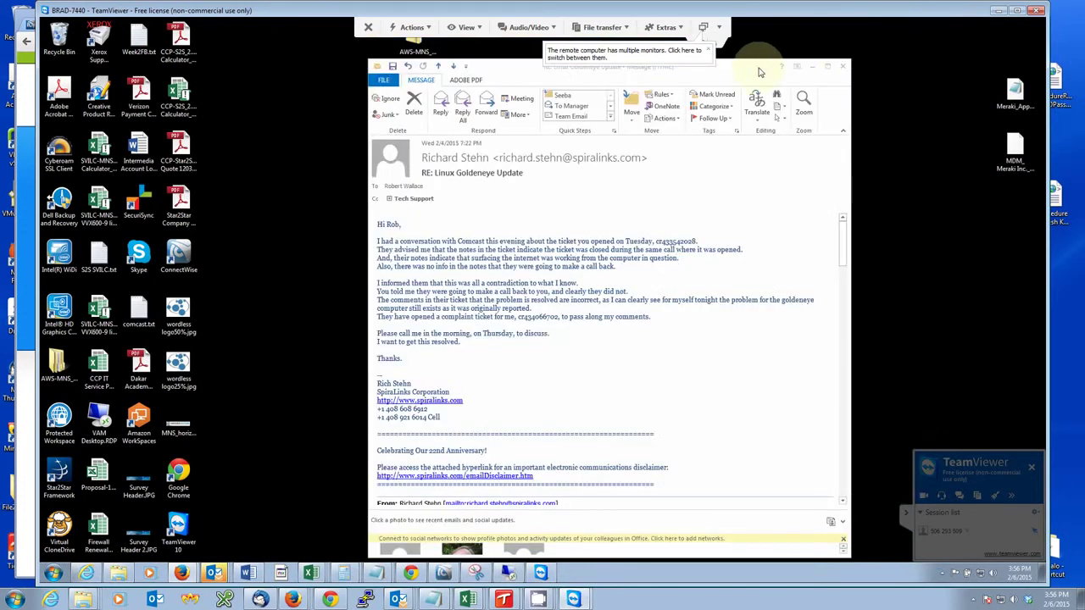
left_click(812, 65)
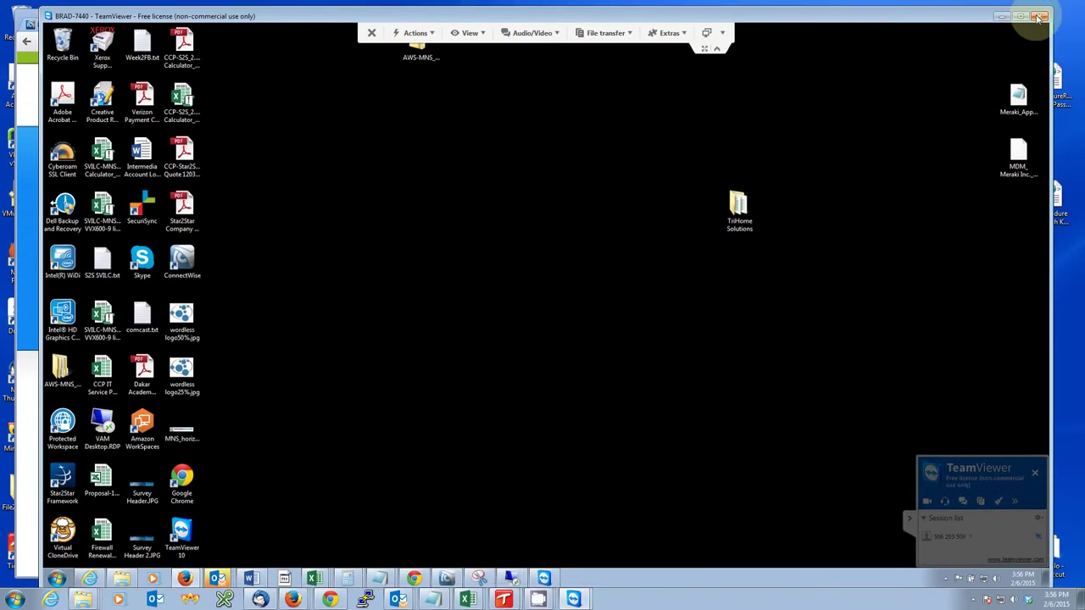
left_click(1039, 17)
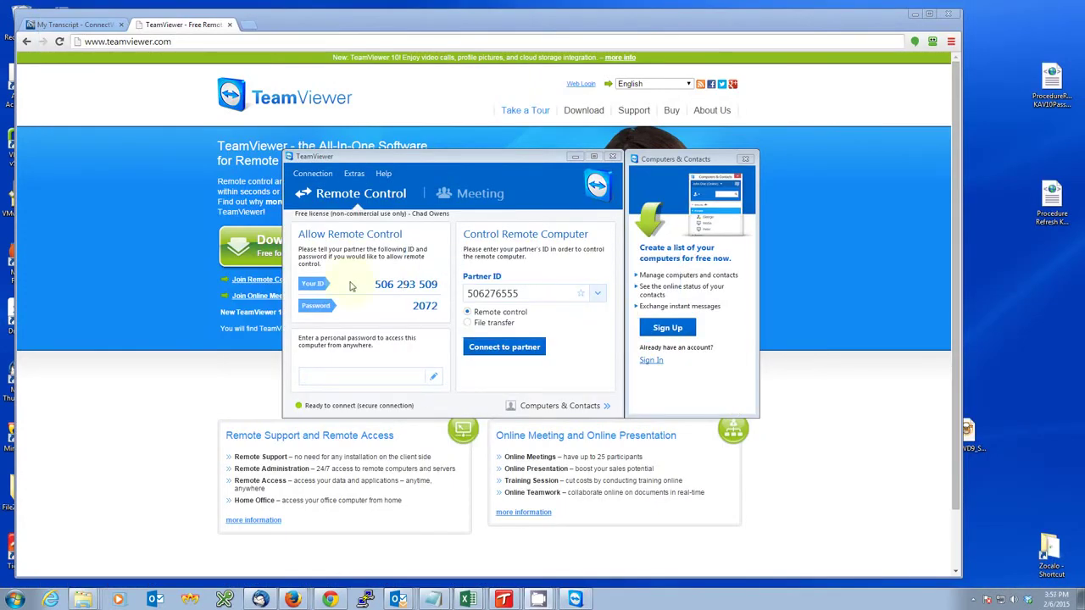
- Reconnect to the stored partner ID, then cancel at the Authentication password prompt
left_click(531, 296)
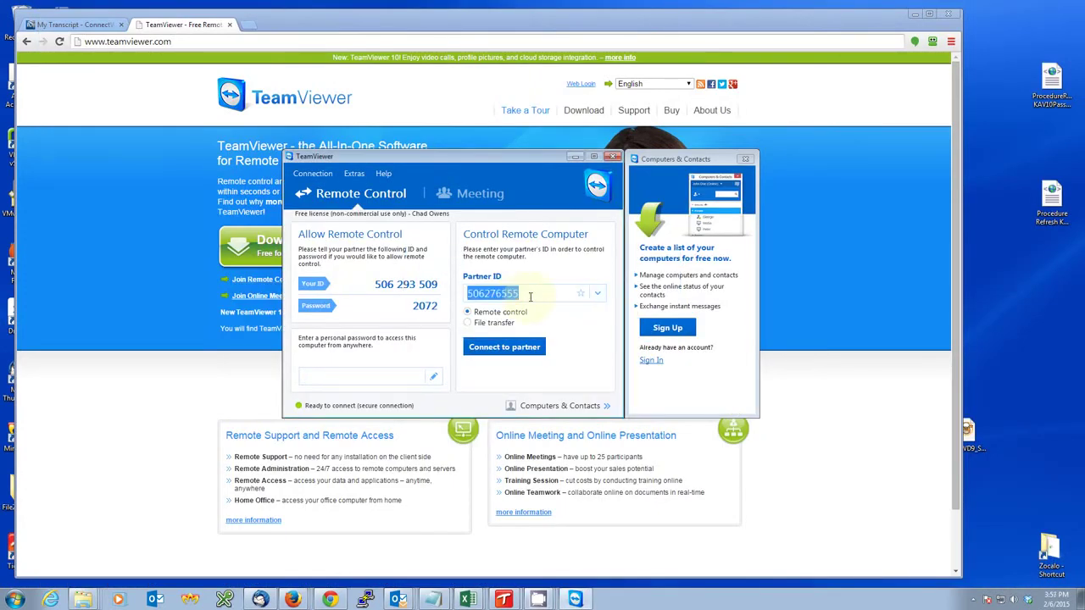
key("Return")
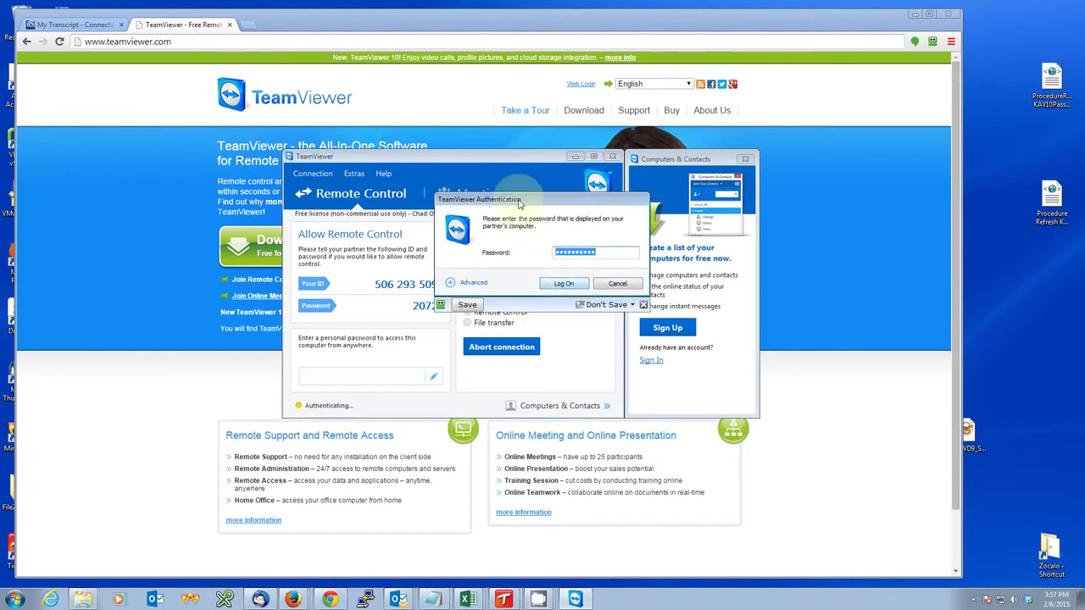
left_click_drag(515, 199, 535, 243)
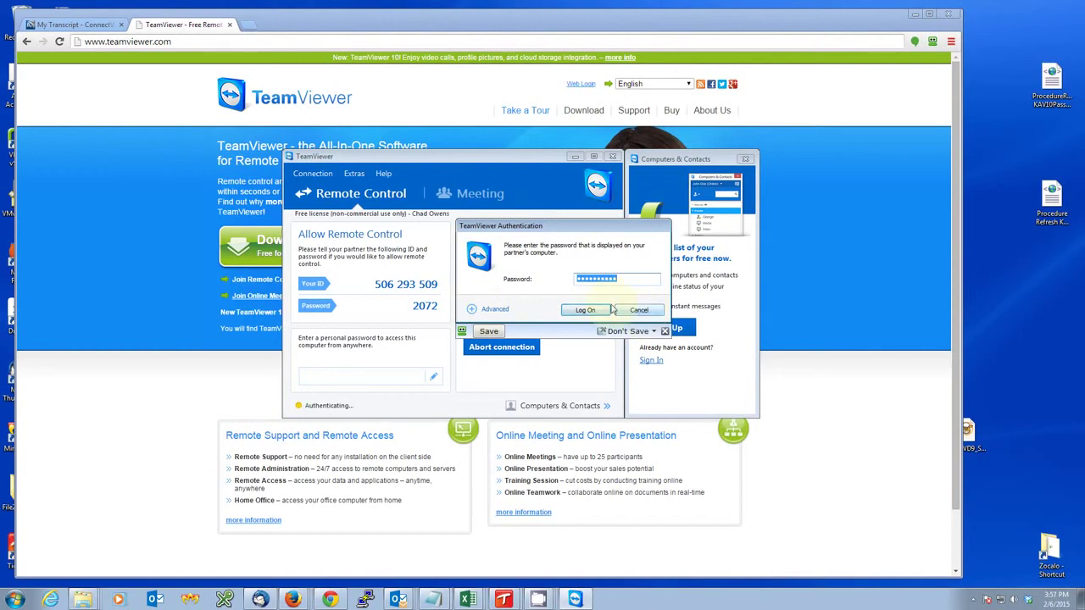
left_click(637, 310)
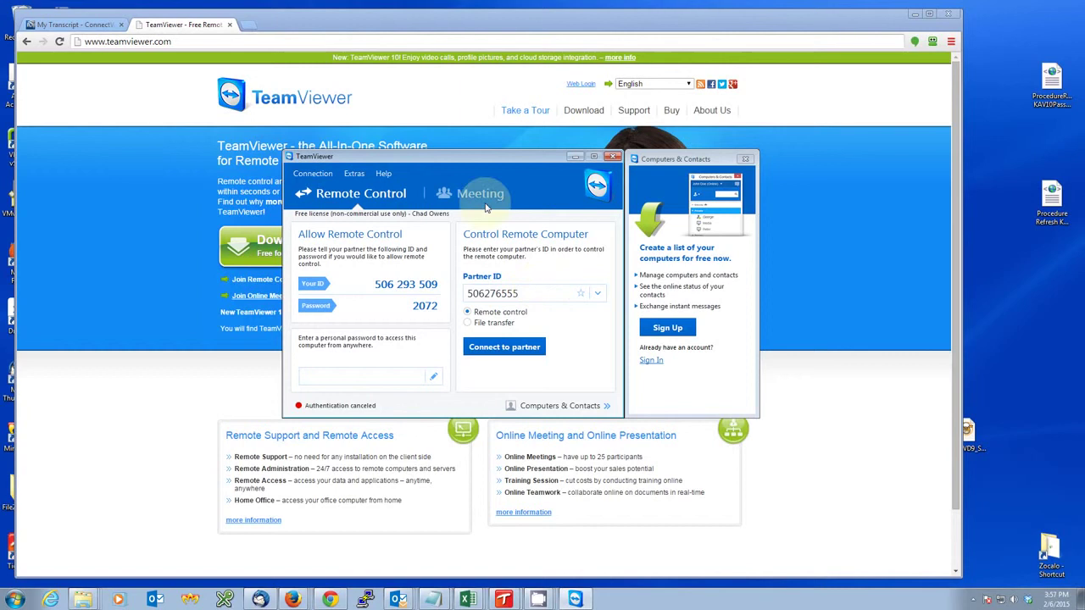
- Change the partner ID's last digit to 2, try connecting, and dismiss the unreachable-partner error
left_click_drag(521, 162, 498, 161)
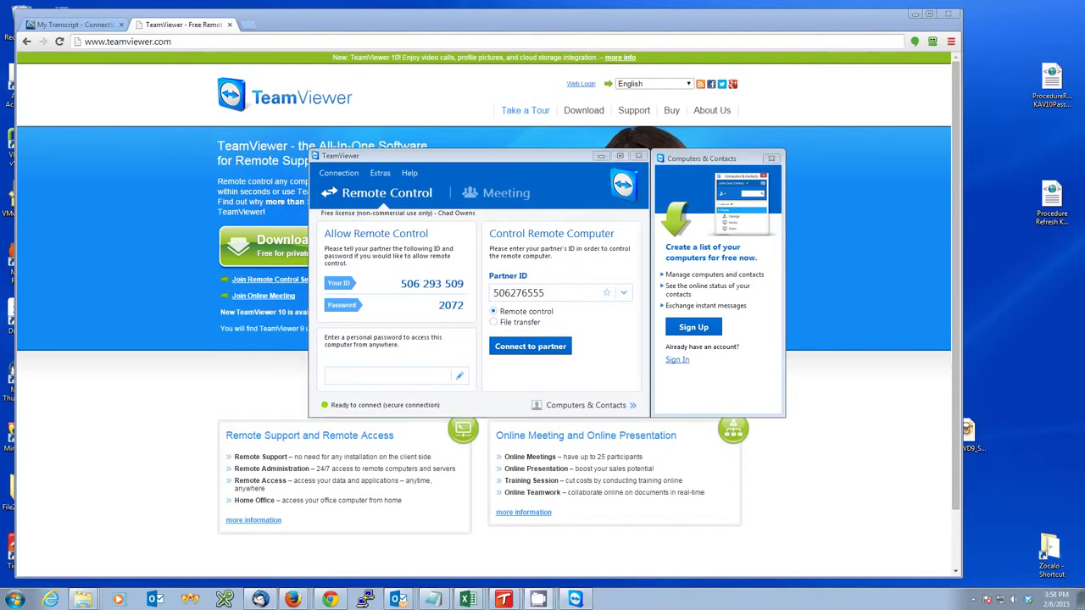
left_click(551, 292)
double_click(552, 293)
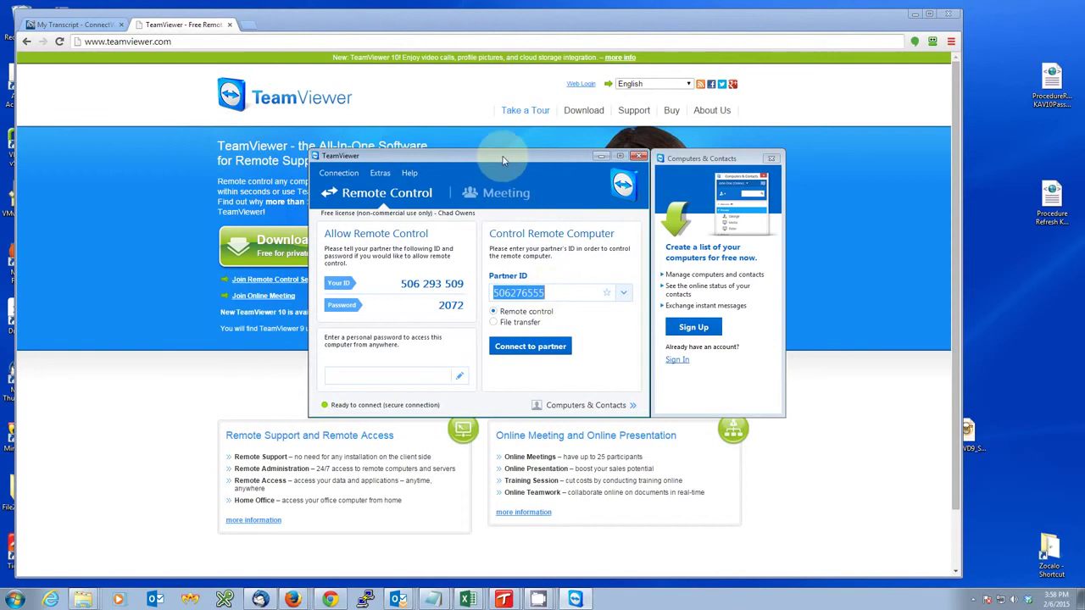
left_click_drag(499, 160, 504, 163)
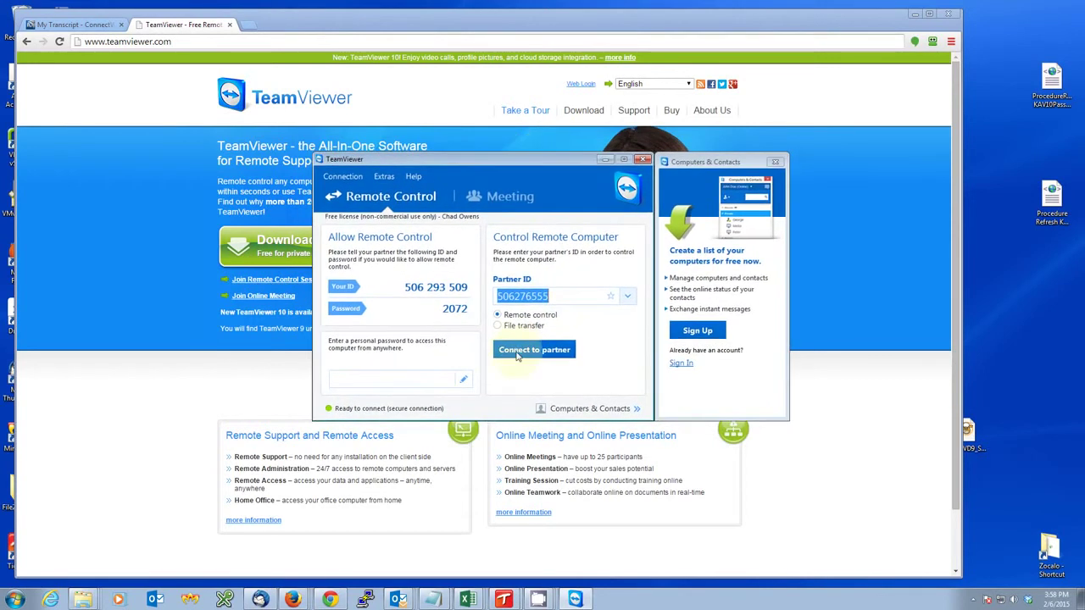
left_click(552, 294)
key("BackSpace")
type("2")
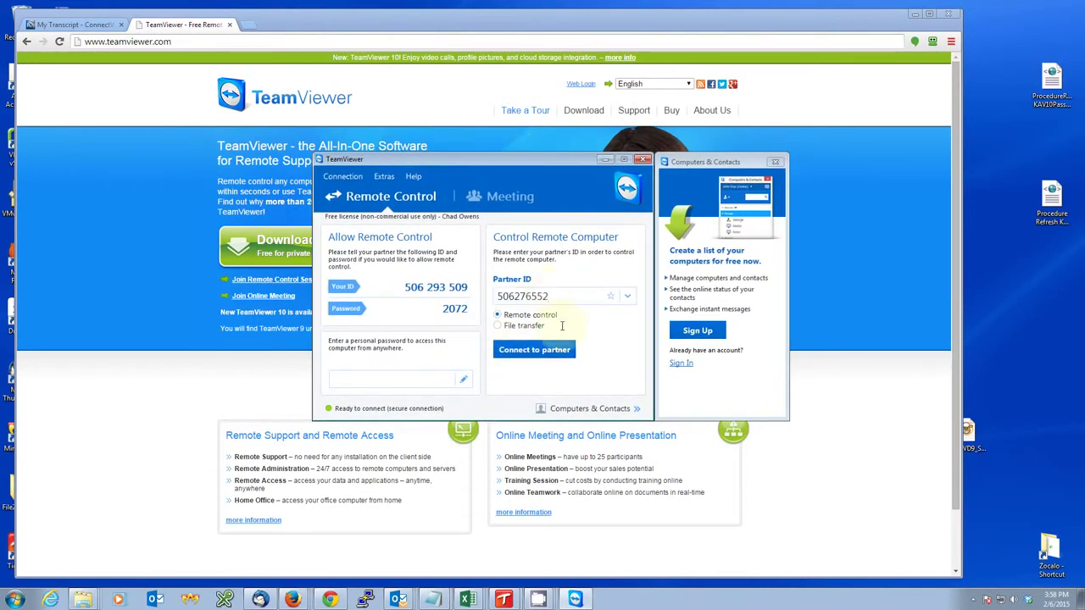
left_click(531, 350)
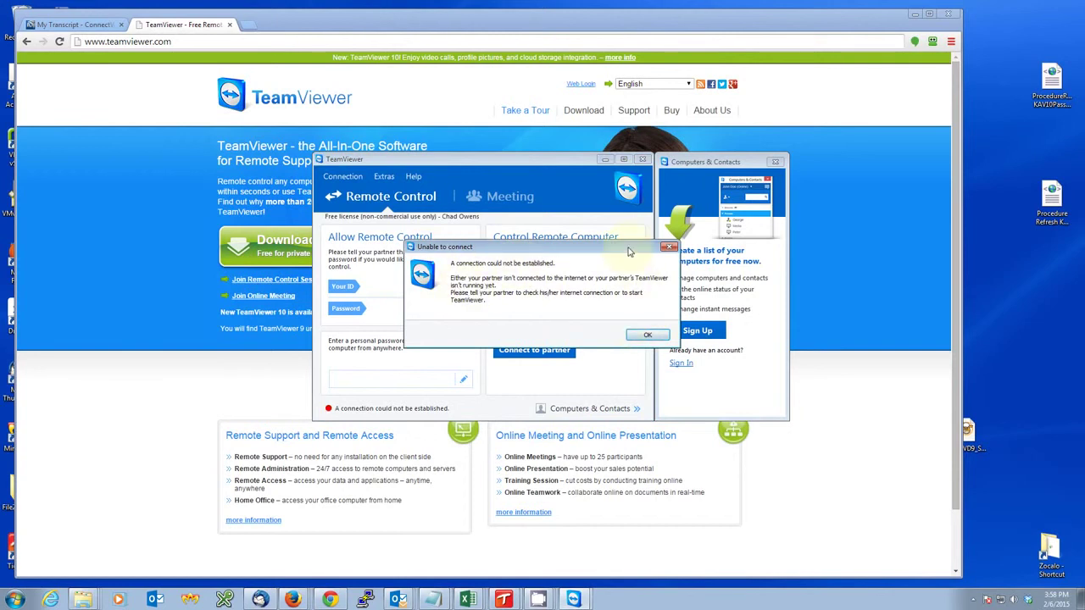
left_click(637, 334)
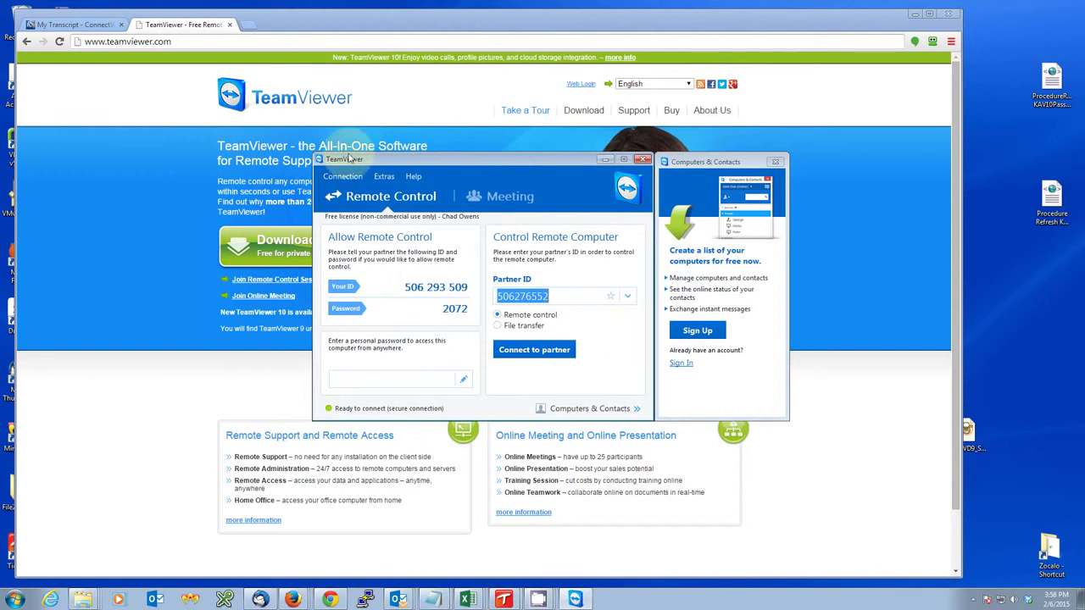
left_click(335, 178)
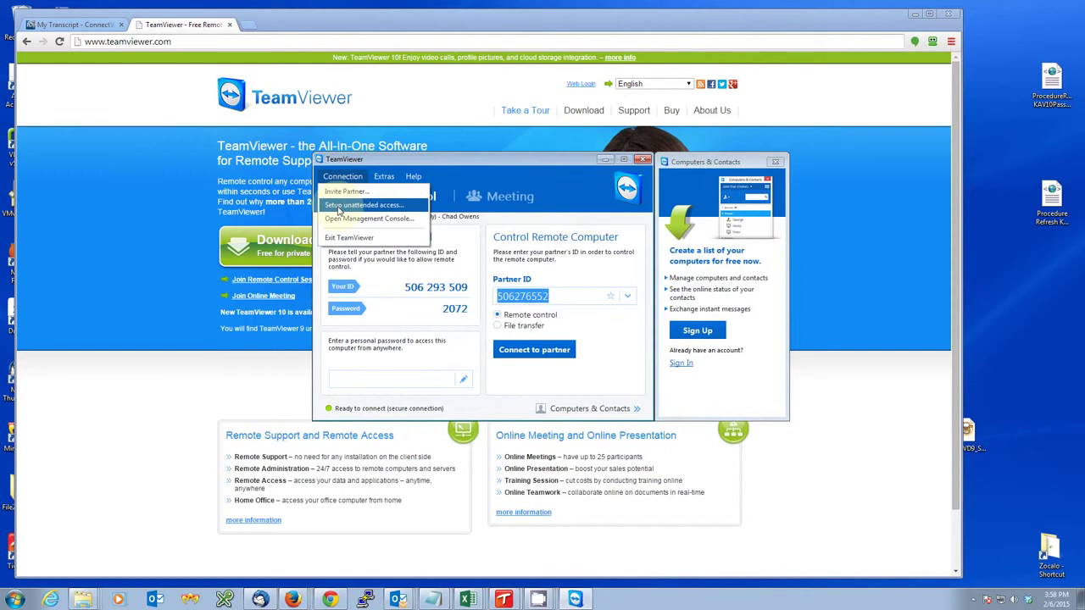
left_click(338, 207)
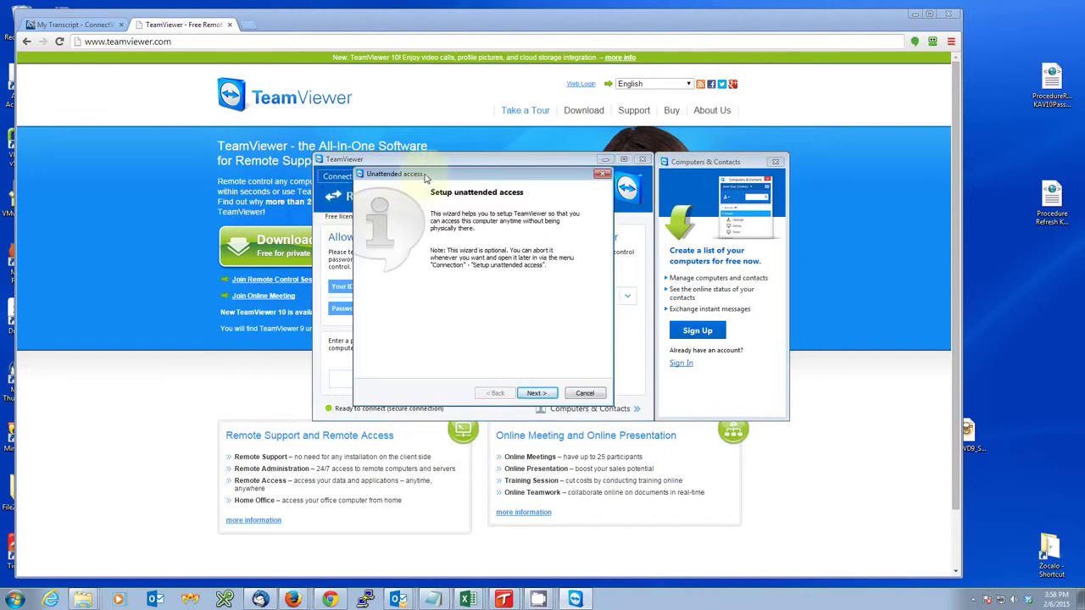
left_click_drag(426, 178, 565, 150)
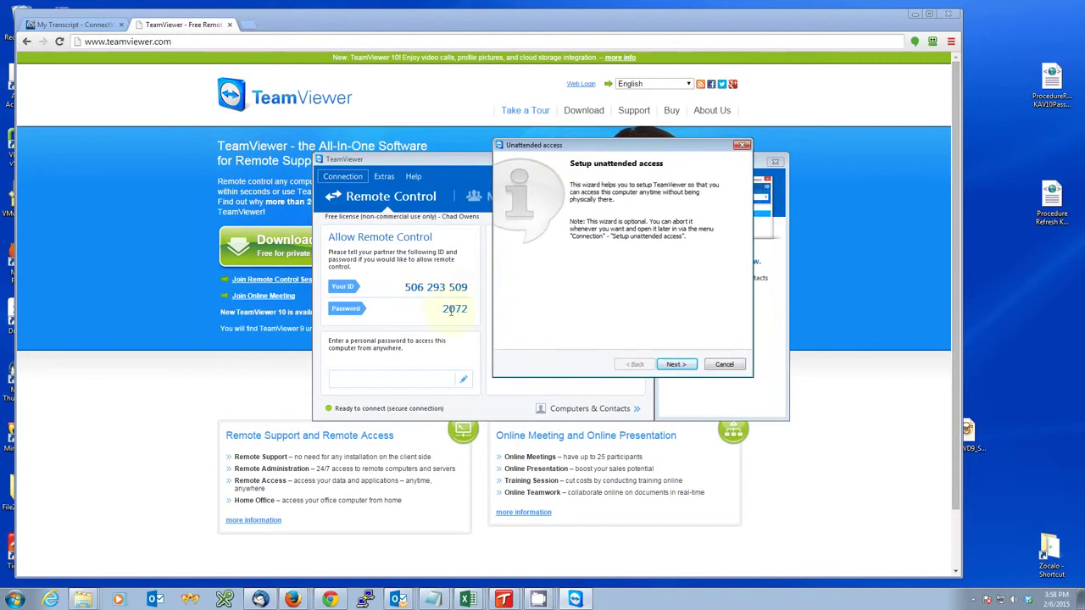
mouse_move(453, 313)
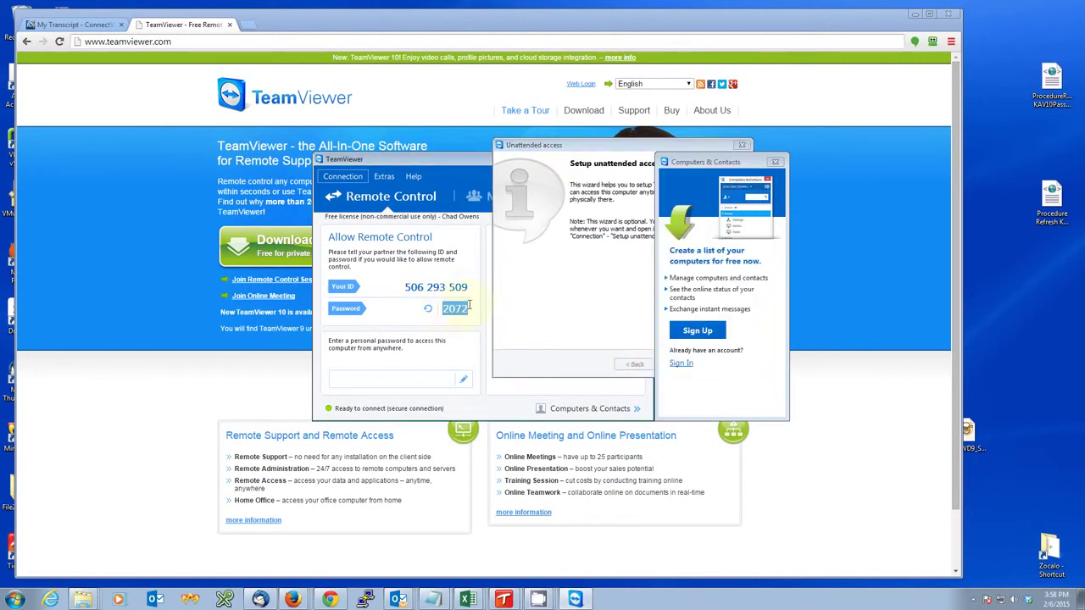
double_click(466, 289)
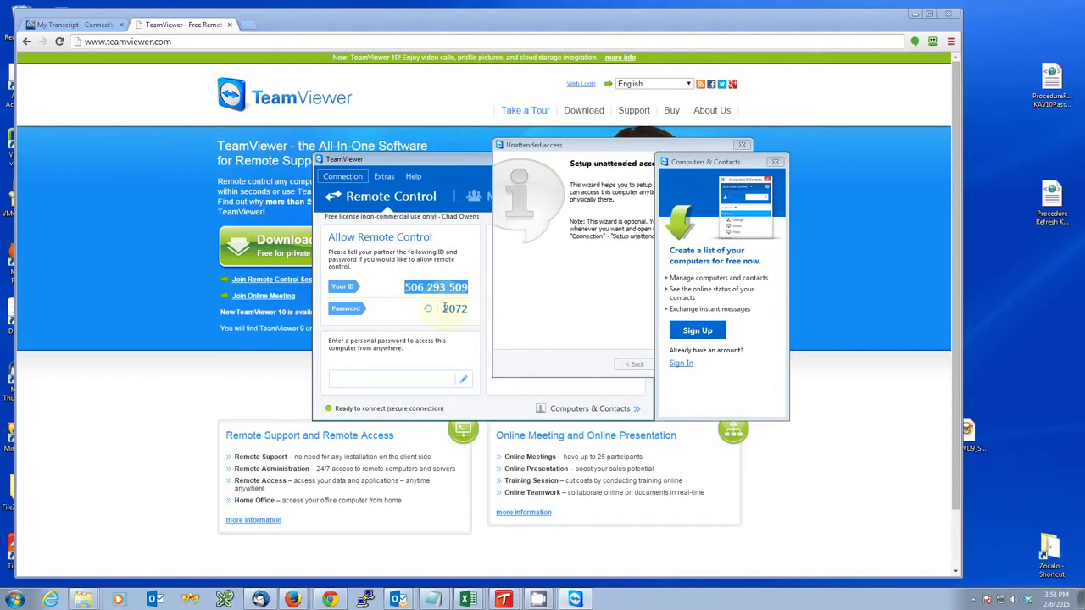
double_click(467, 307)
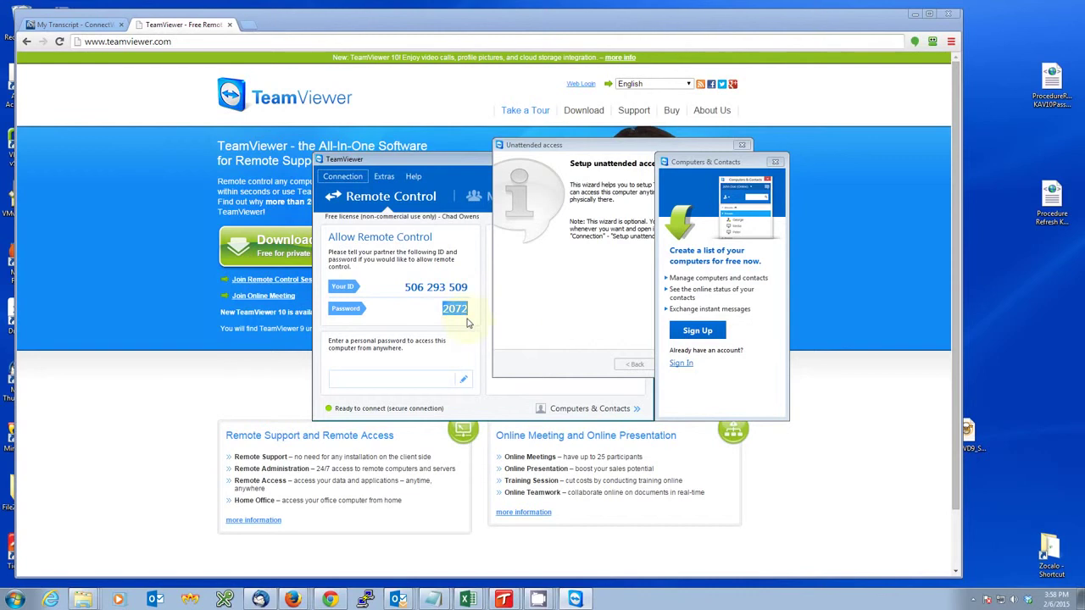
left_click(467, 308)
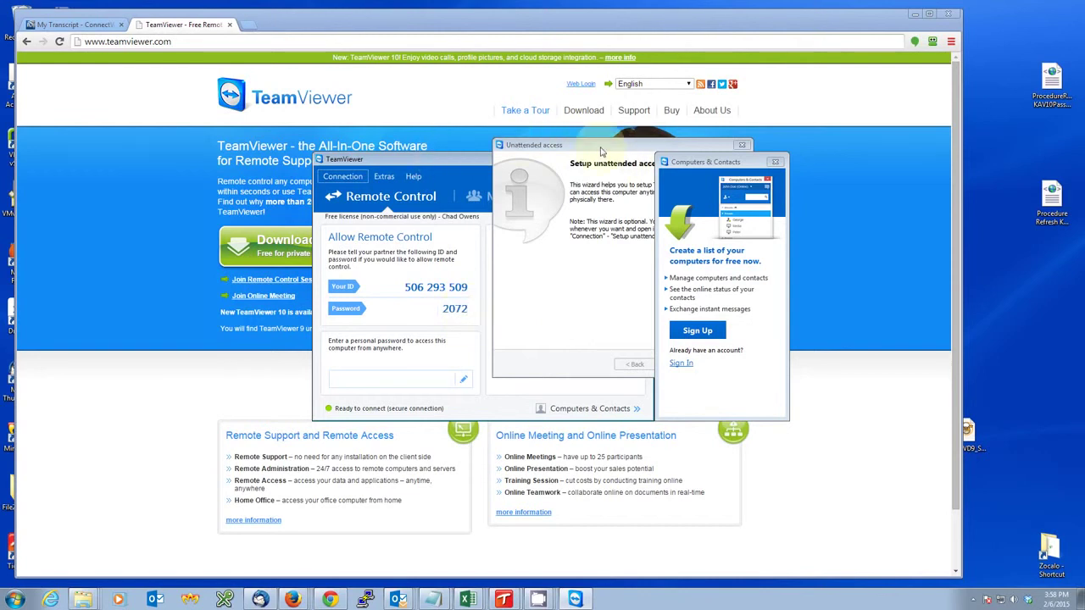
mouse_move(601, 151)
left_mouse_down()
mouse_move(562, 166)
mouse_move(593, 153)
mouse_move(521, 152)
left_mouse_up()
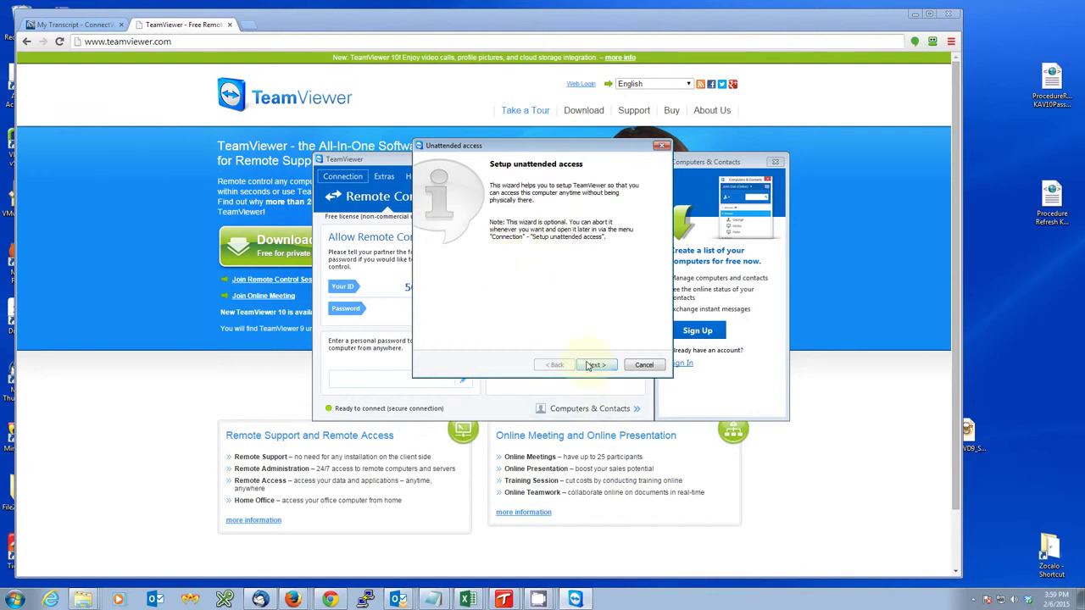
left_click(645, 364)
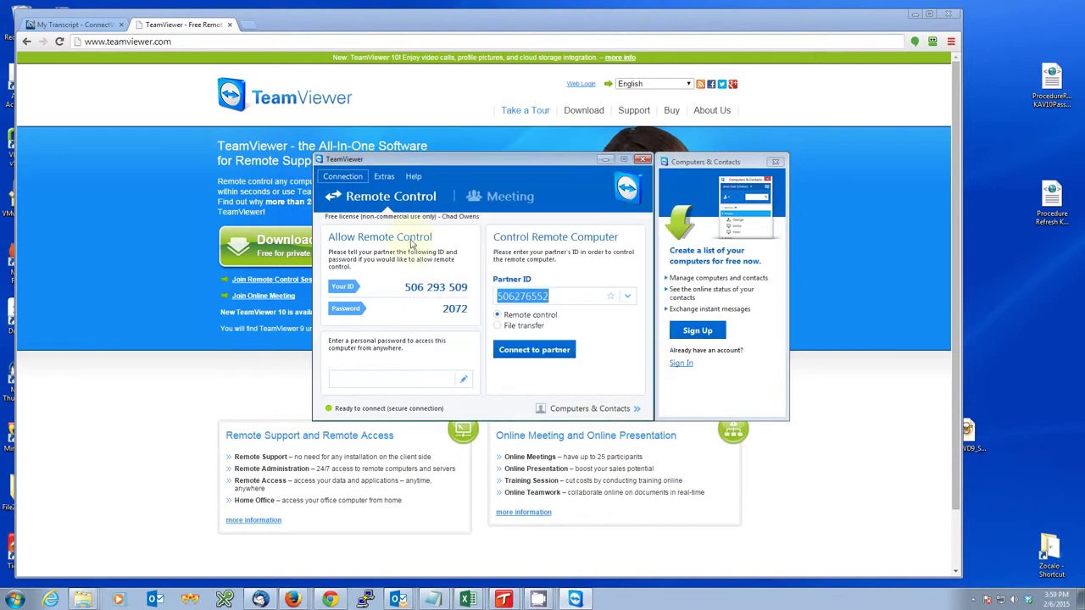
- Start Connection > Setup unattended access and try a short personal password, dismissing the insecure warning
left_click(343, 177)
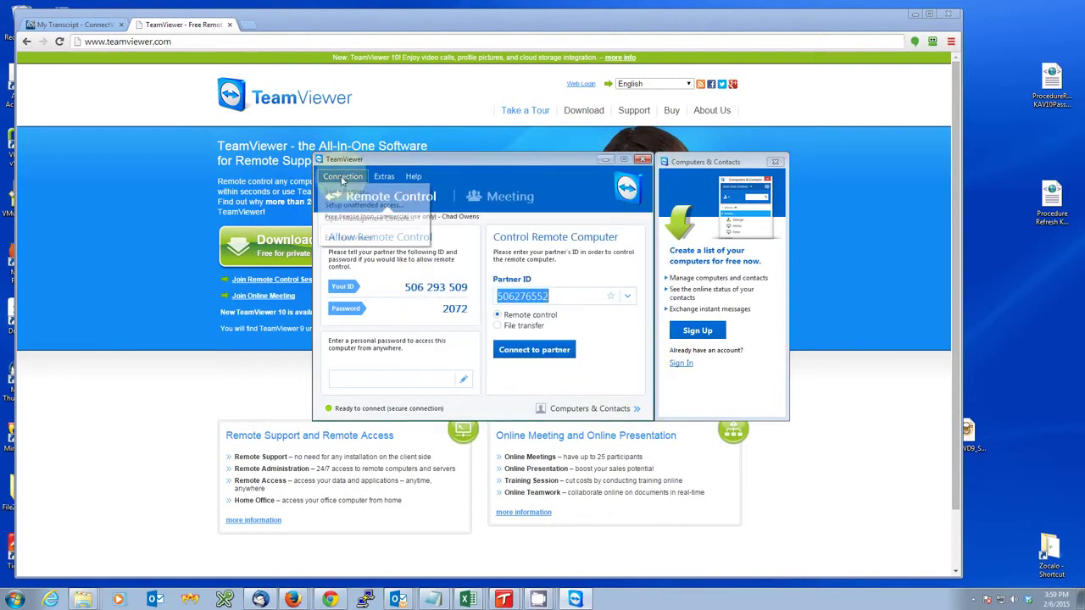
left_click(340, 206)
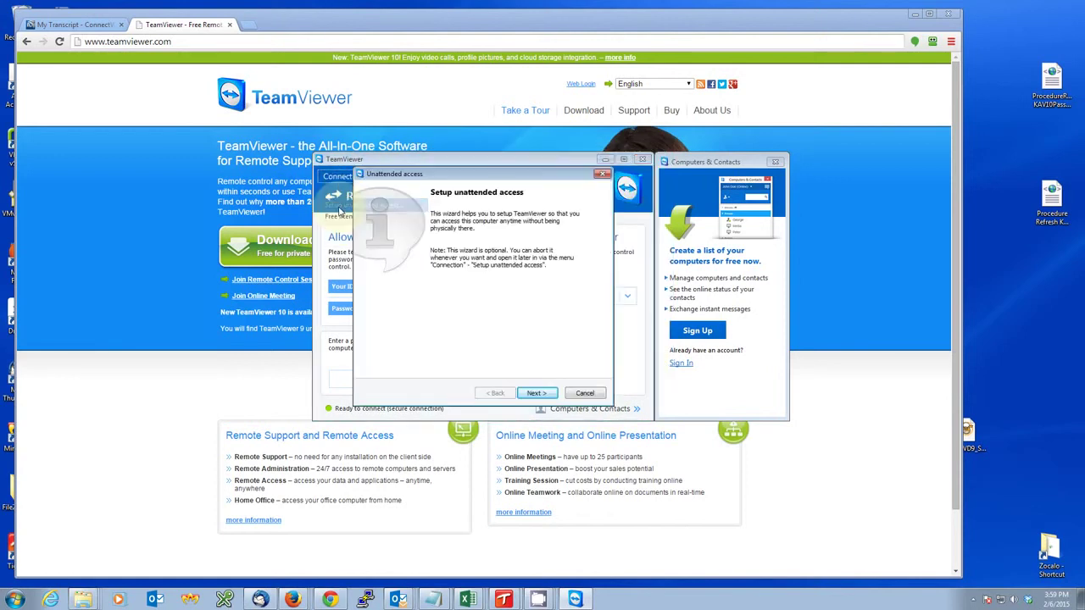
left_click(534, 393)
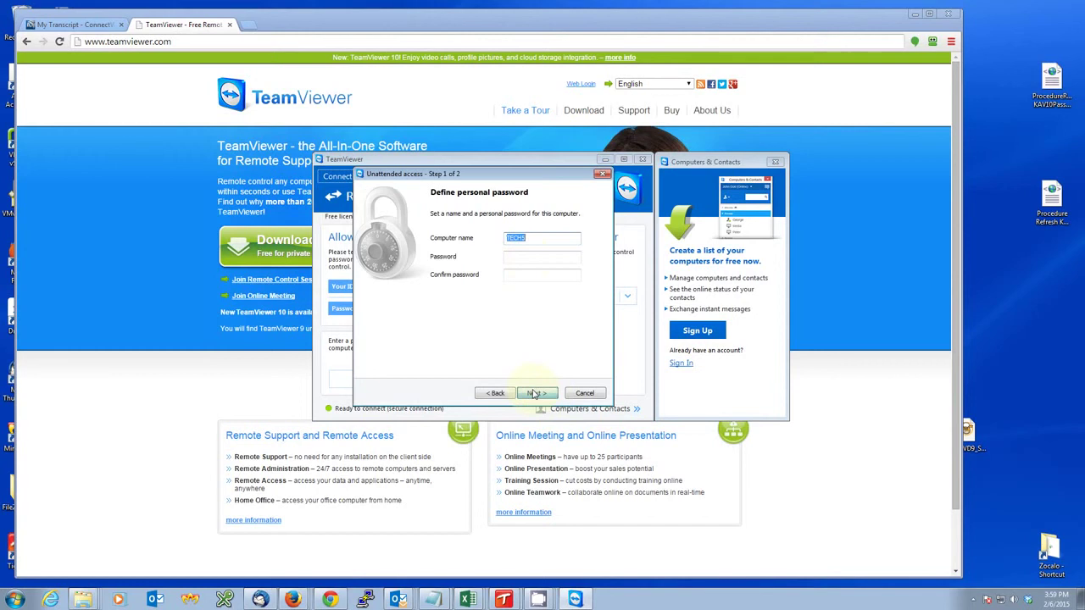
left_click(517, 258)
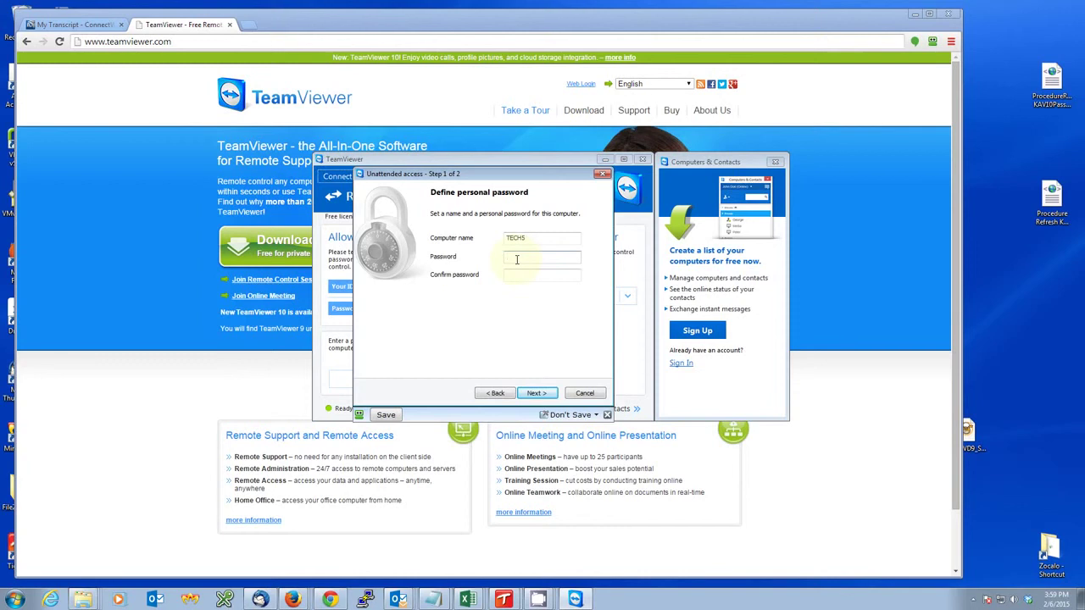
type("****")
key("Tab")
type("****")
left_click(533, 394)
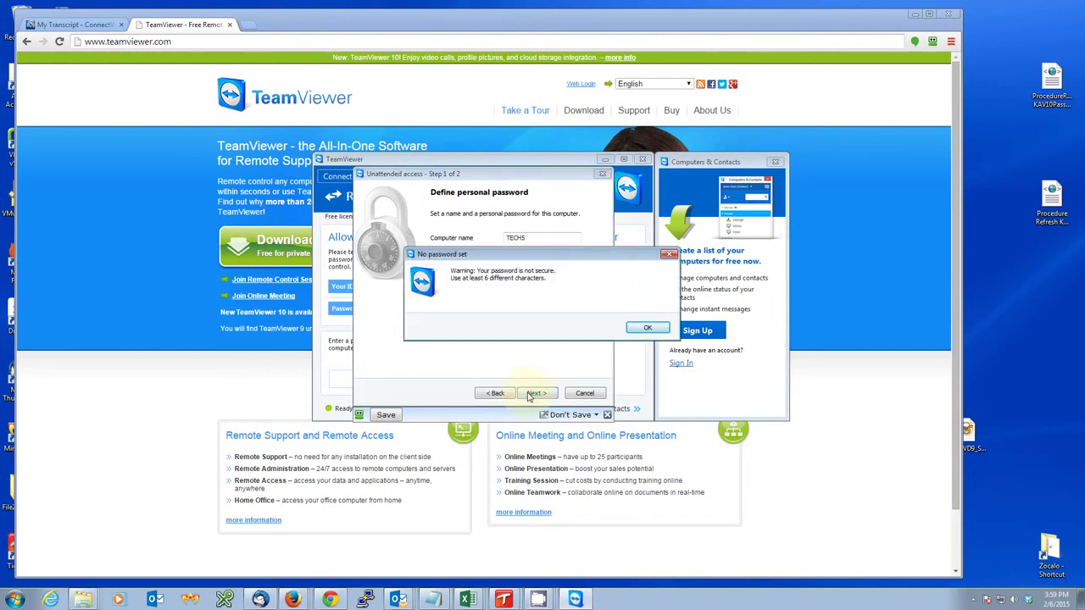
left_click(647, 327)
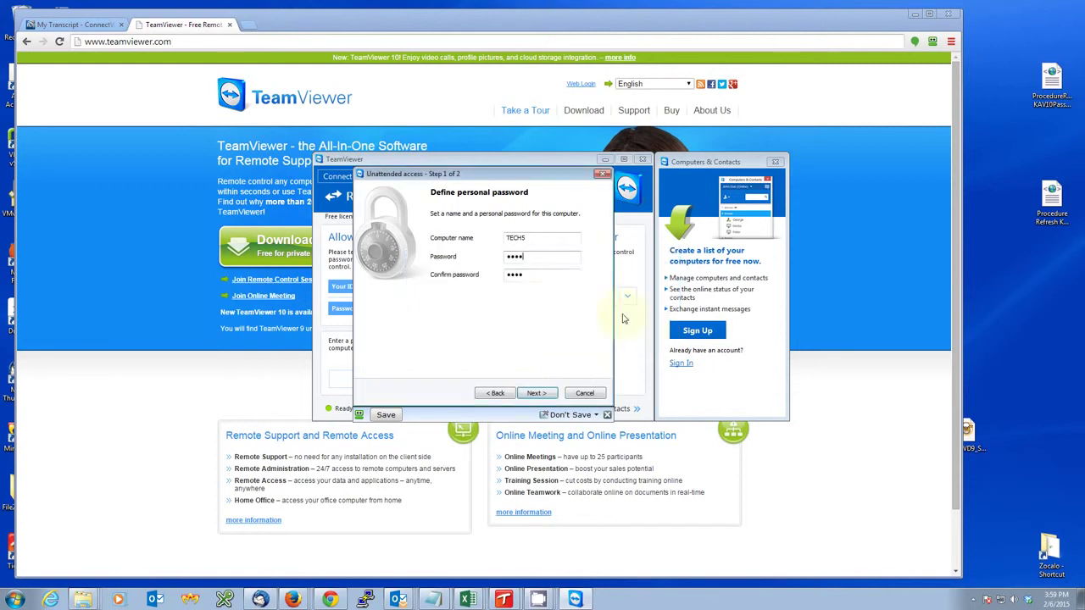
- Enter a six-character personal password in both fields and continue to Computers & Contacts
left_click(541, 260)
type("******")
left_click(533, 279)
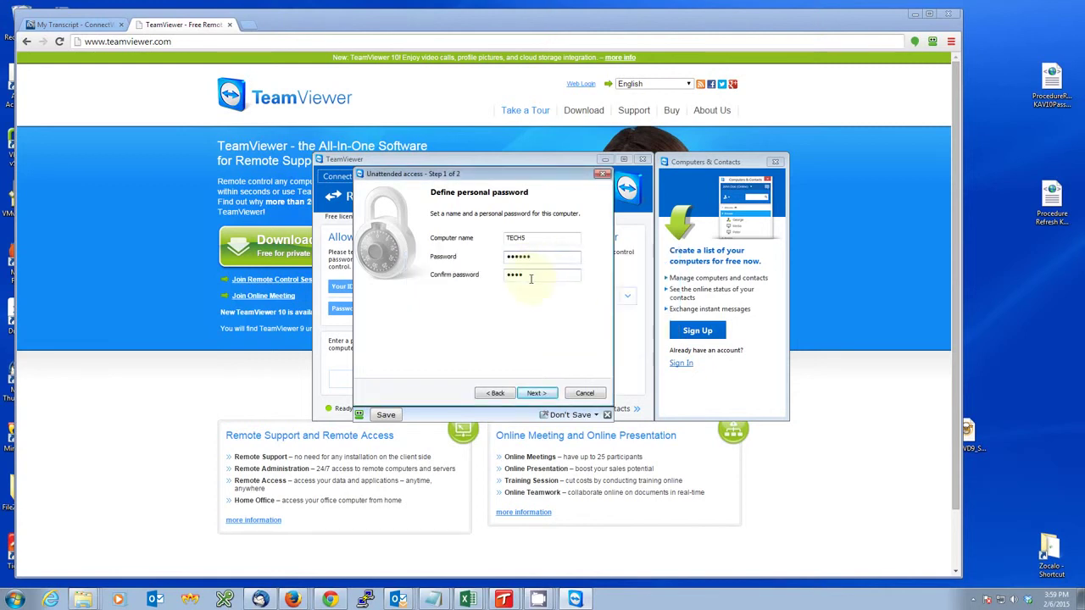
type("**")
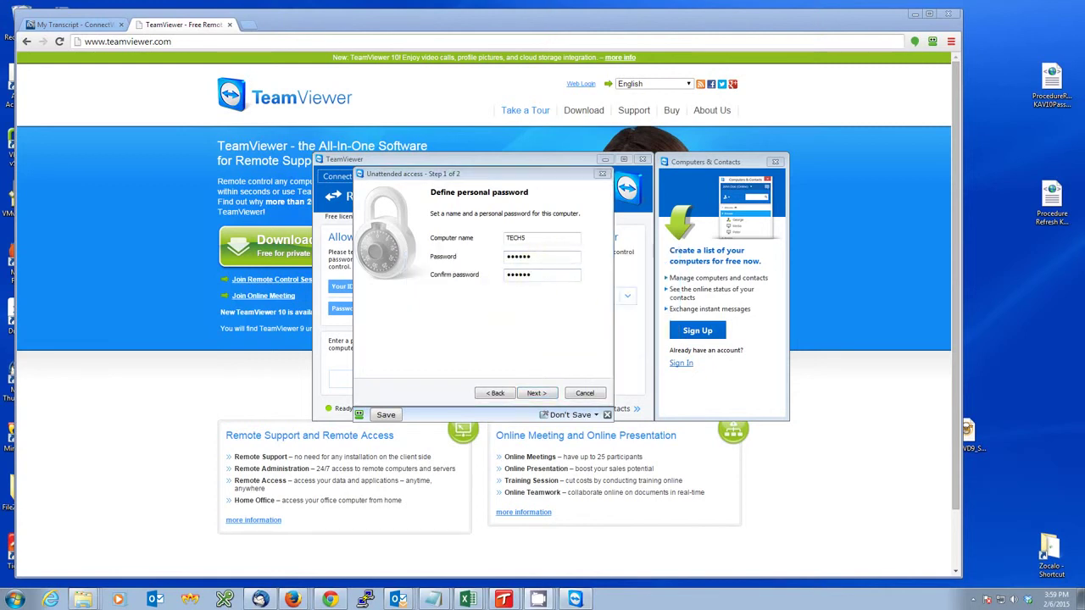
left_click(542, 394)
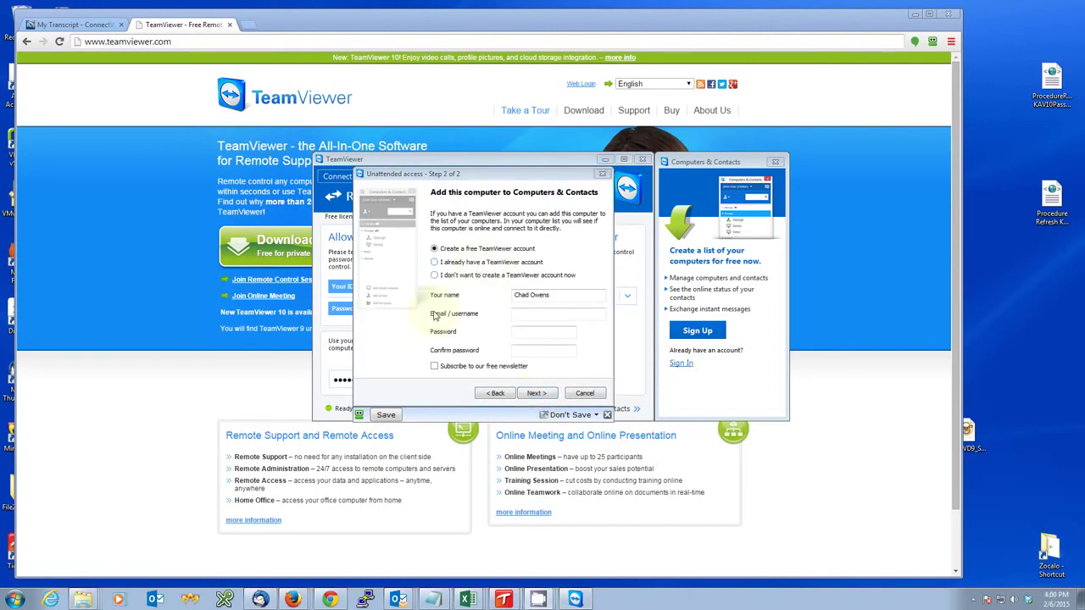
- Create a free TeamViewer account with the user's e-mail and a confirmed password, then finish
left_click(536, 315)
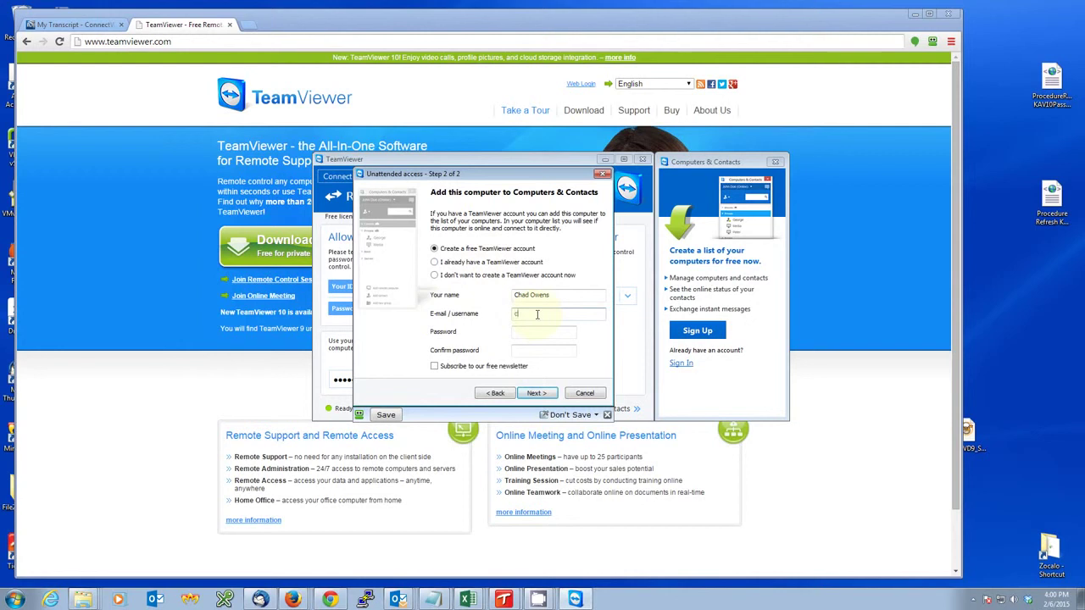
key("Tab")
type("********")
key("Tab")
type("****")
key("BackSpace")
key("BackSpace")
key("BackSpace")
key("BackSpace")
type("********")
left_click(536, 393)
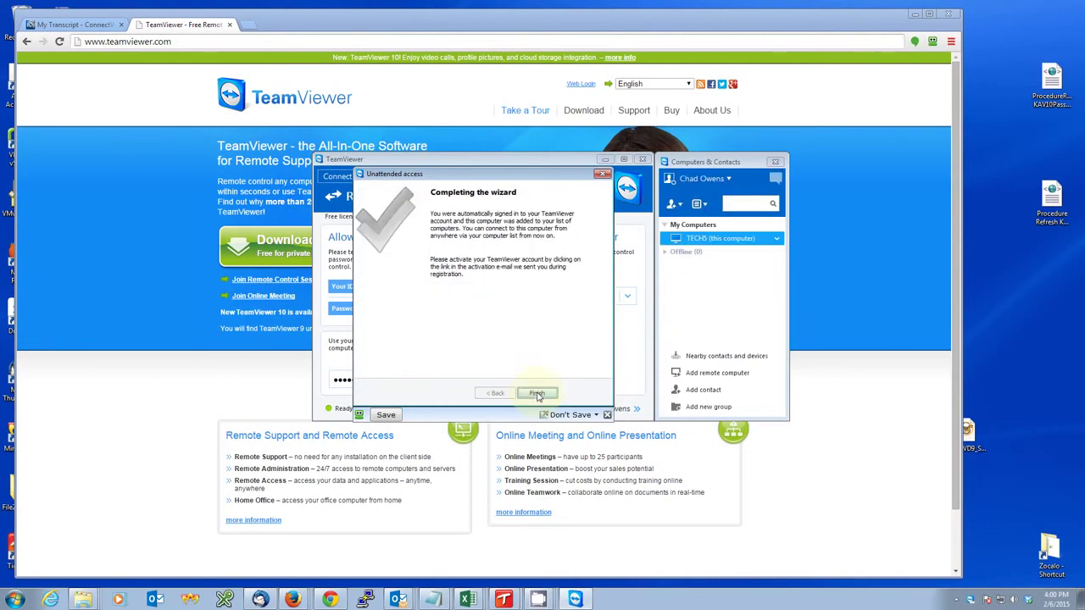
left_click(543, 395)
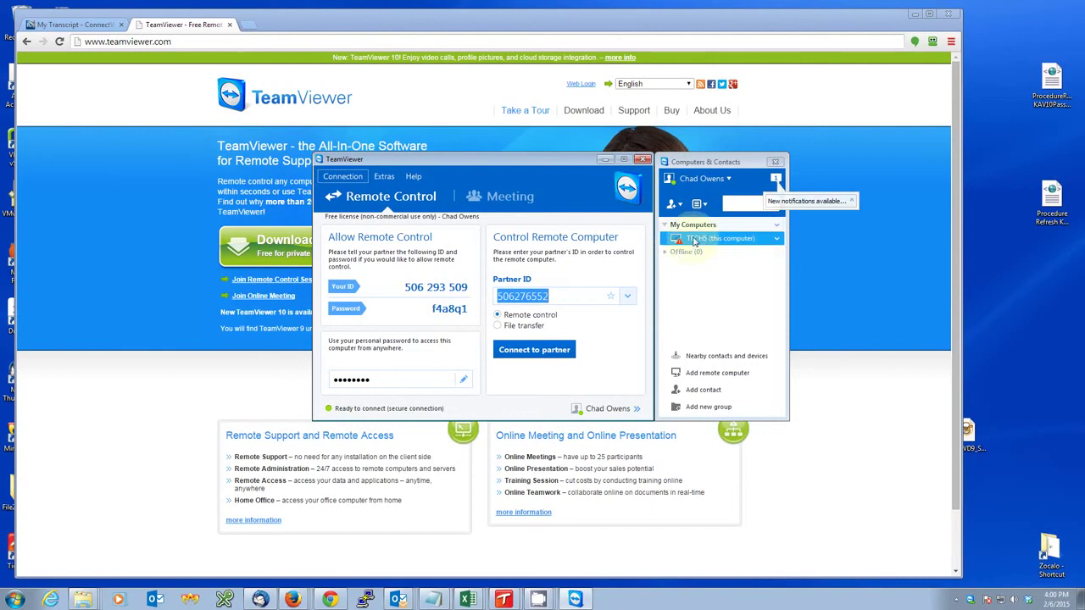
- Close the new-notifications balloon with Cancel so notifications stay on, then select the temporary password
mouse_move(757, 242)
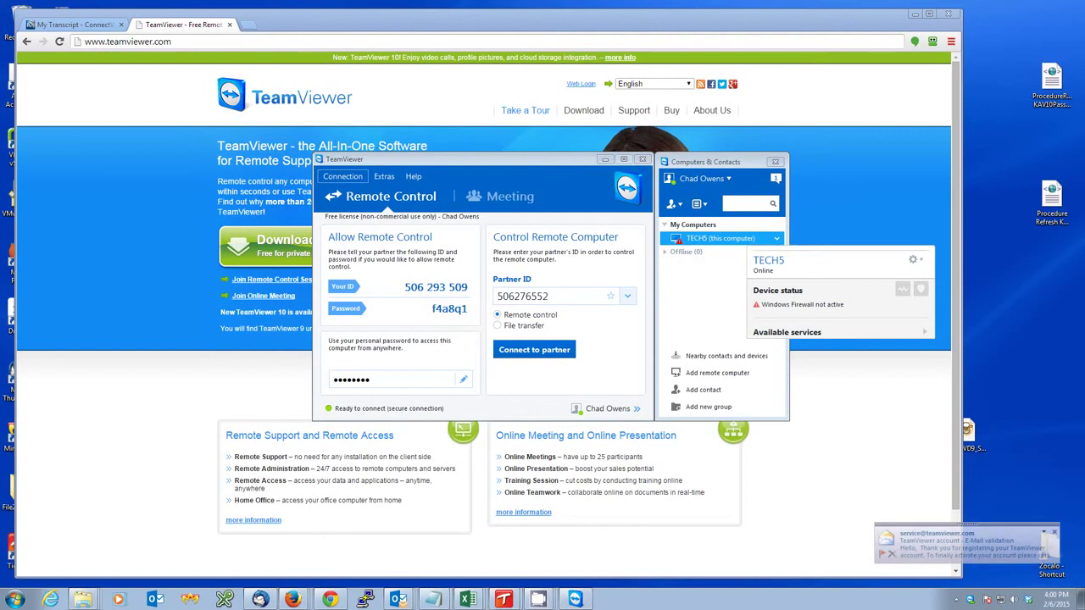
left_click(476, 160)
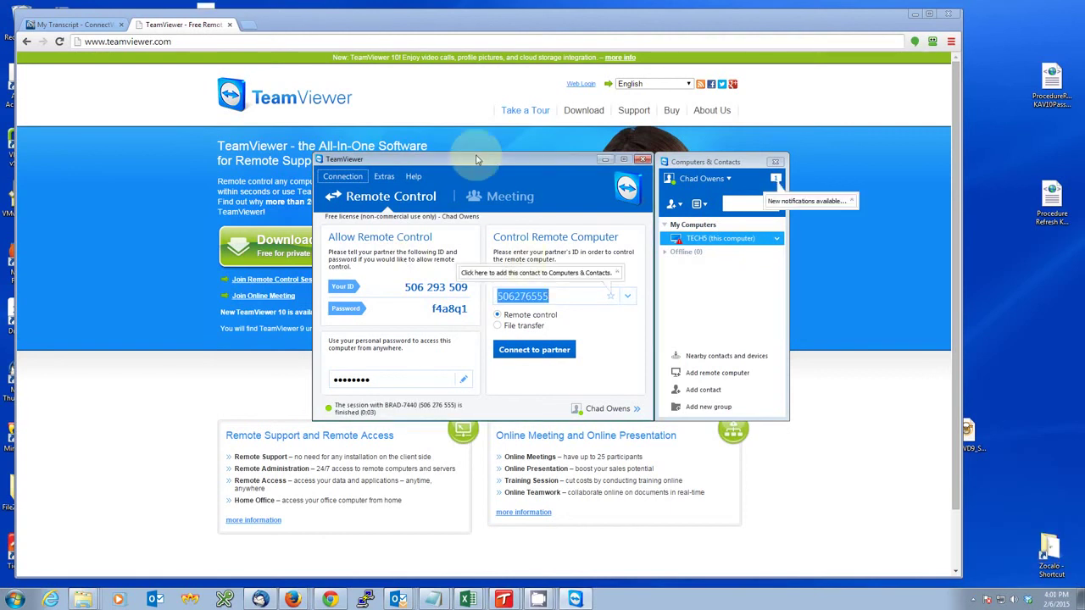
left_click(617, 274)
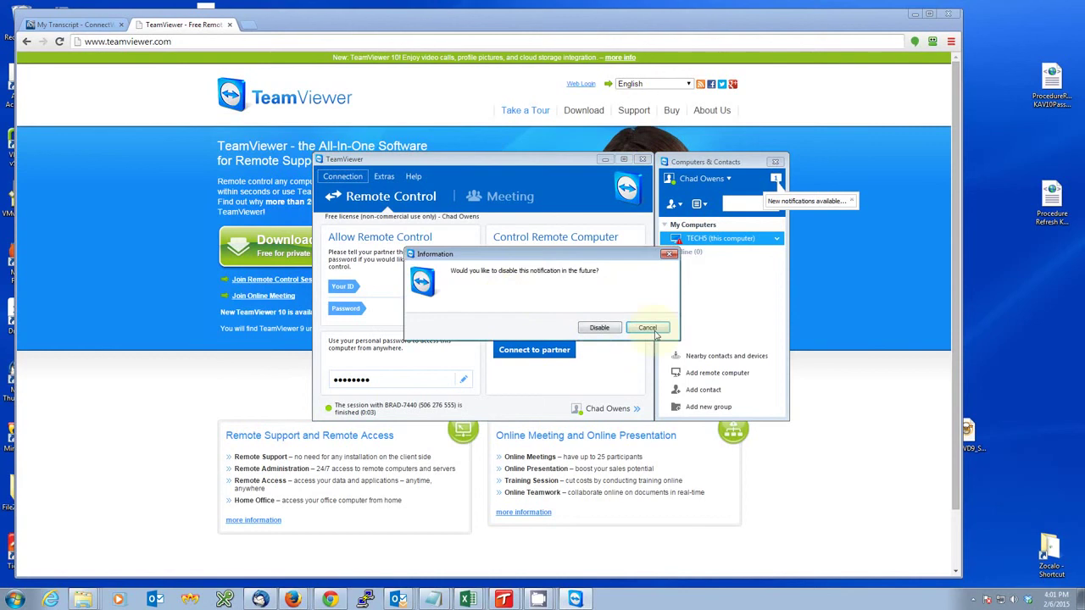
left_click(654, 332)
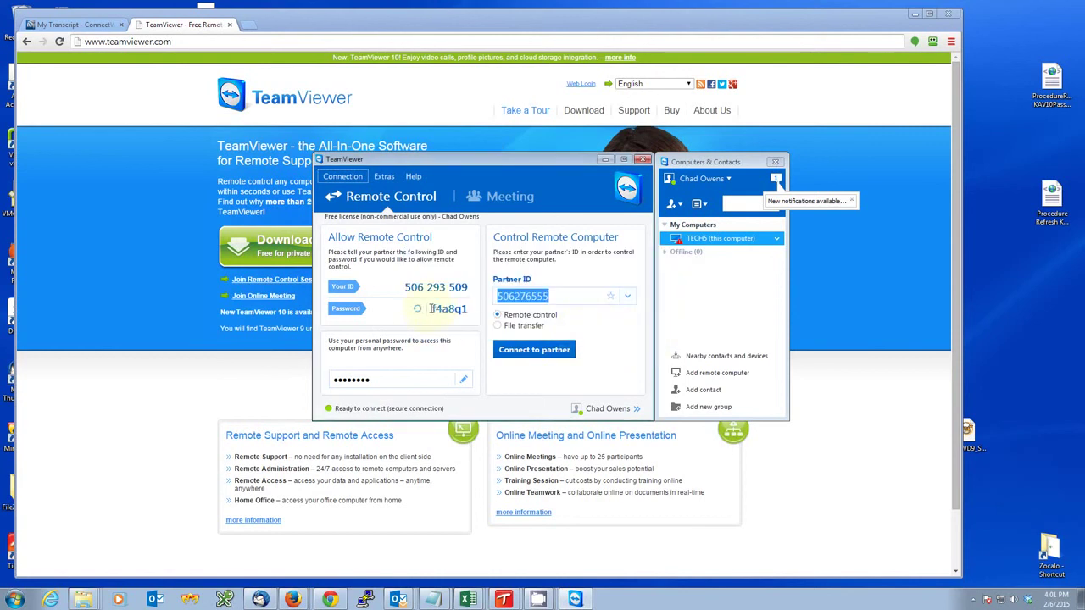
double_click(450, 307)
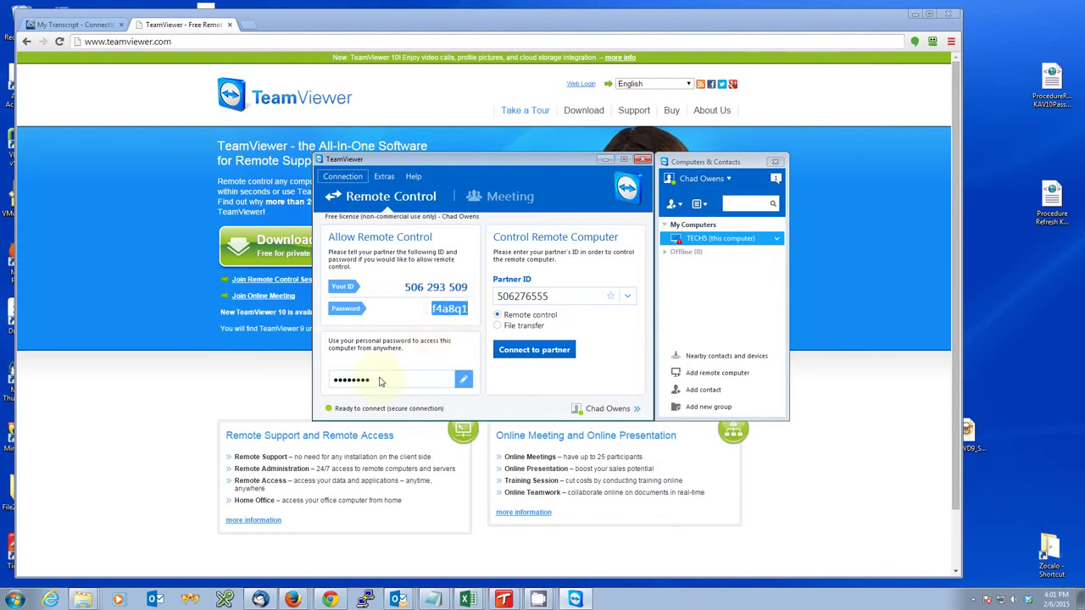
left_click(463, 379)
left_click(577, 392)
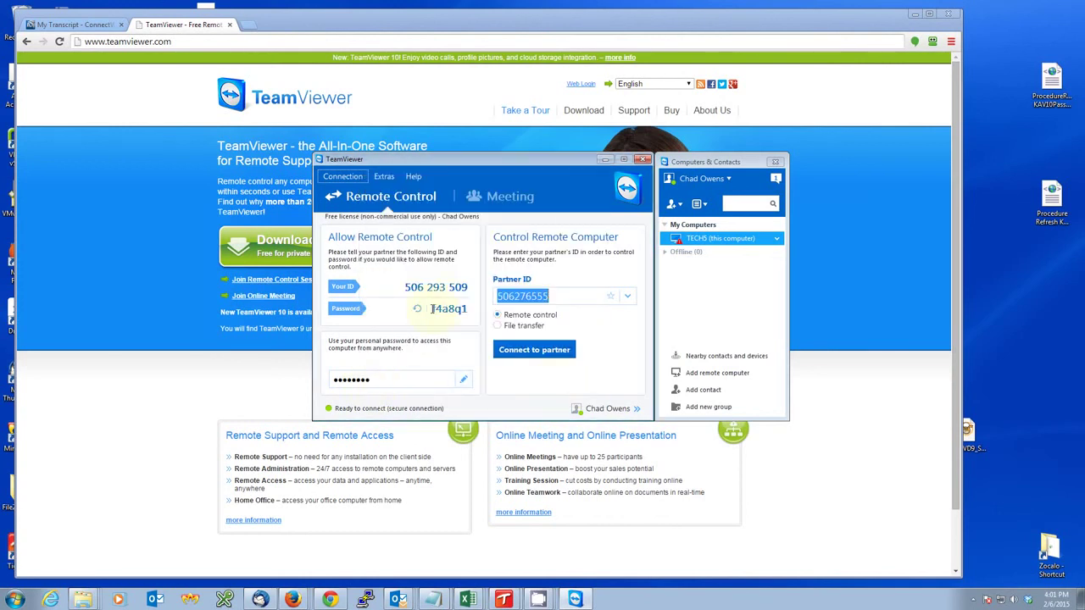
left_click_drag(432, 309, 469, 310)
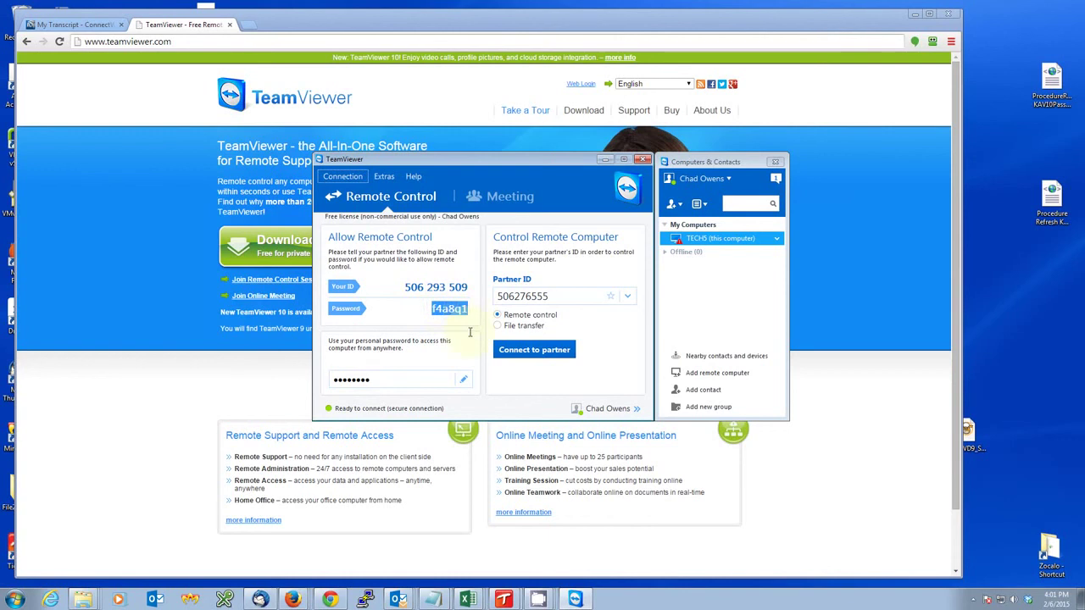
mouse_move(456, 314)
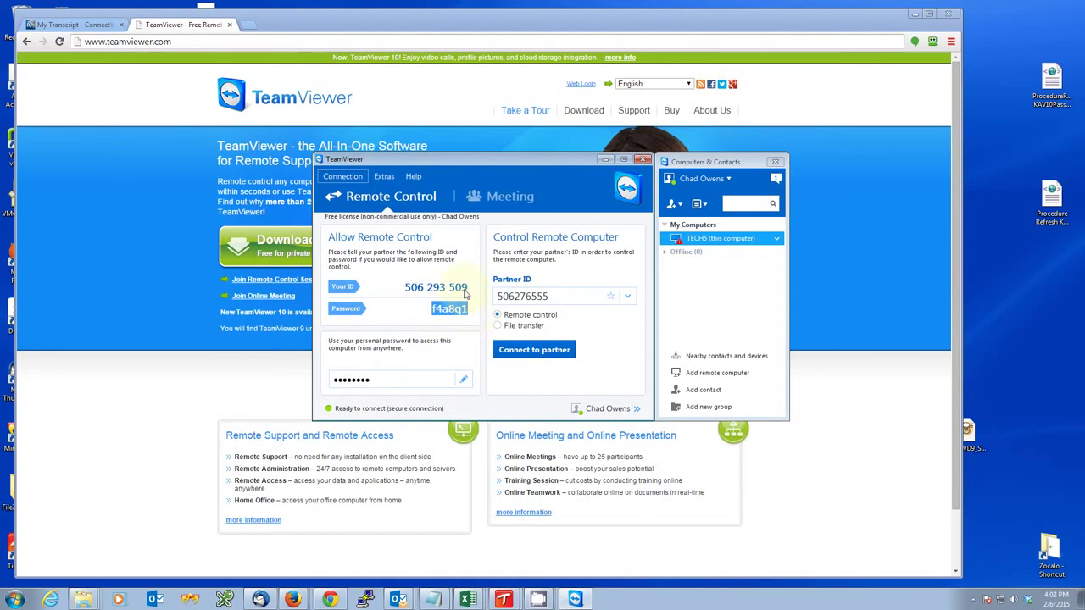
left_click_drag(468, 287, 403, 286)
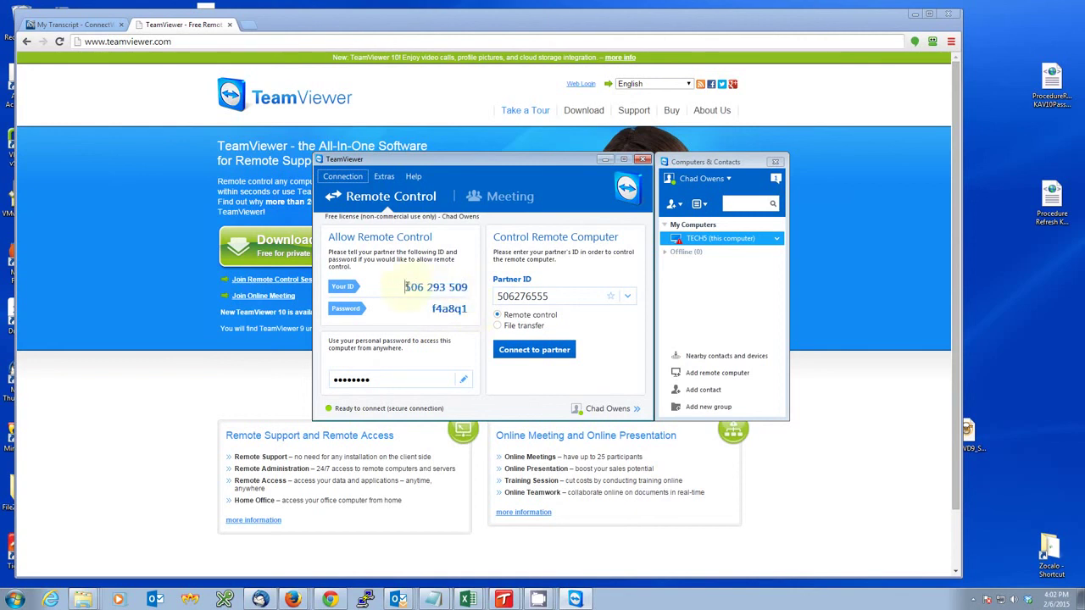
double_click(441, 309)
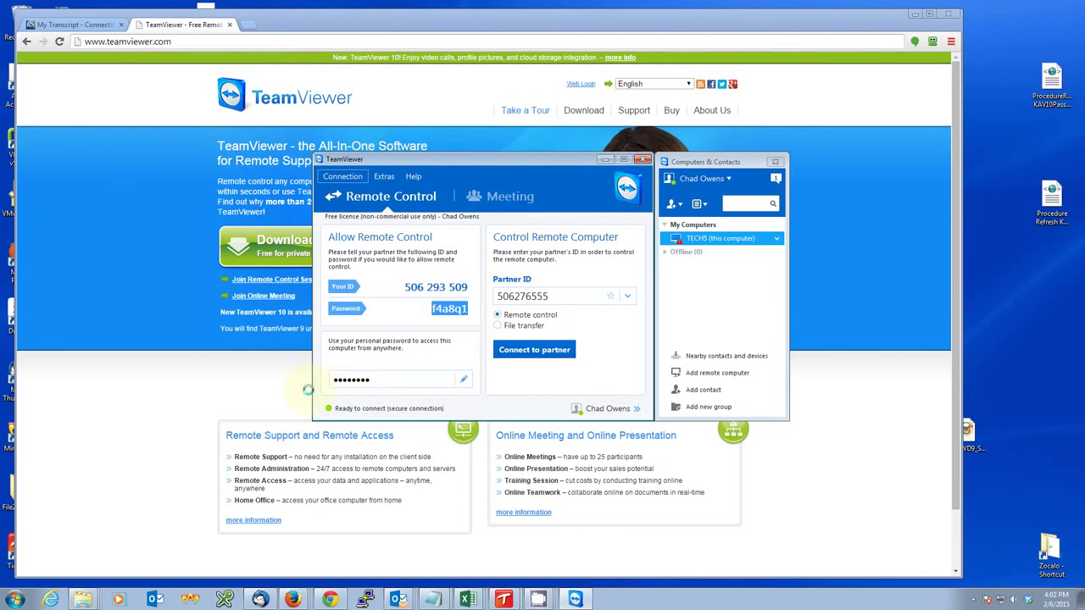
left_click_drag(473, 165, 467, 168)
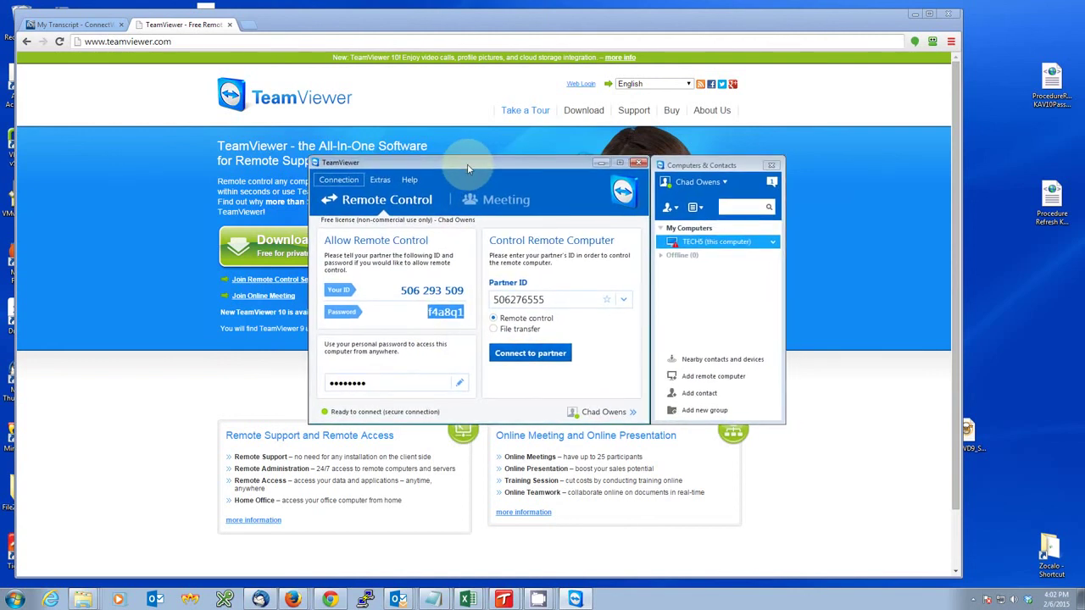